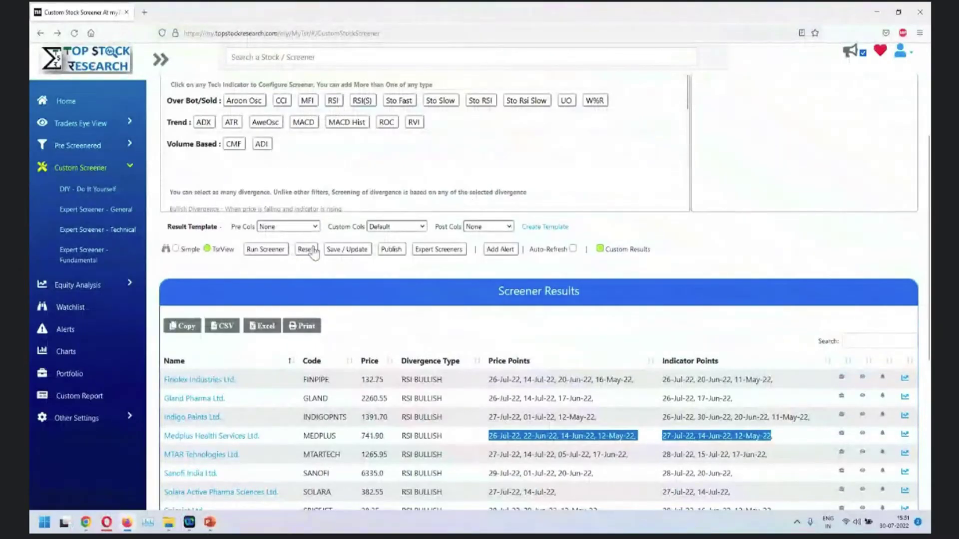
Reset the custom screener to clear the divergence settings and restore the default Price fields.
click(307, 249)
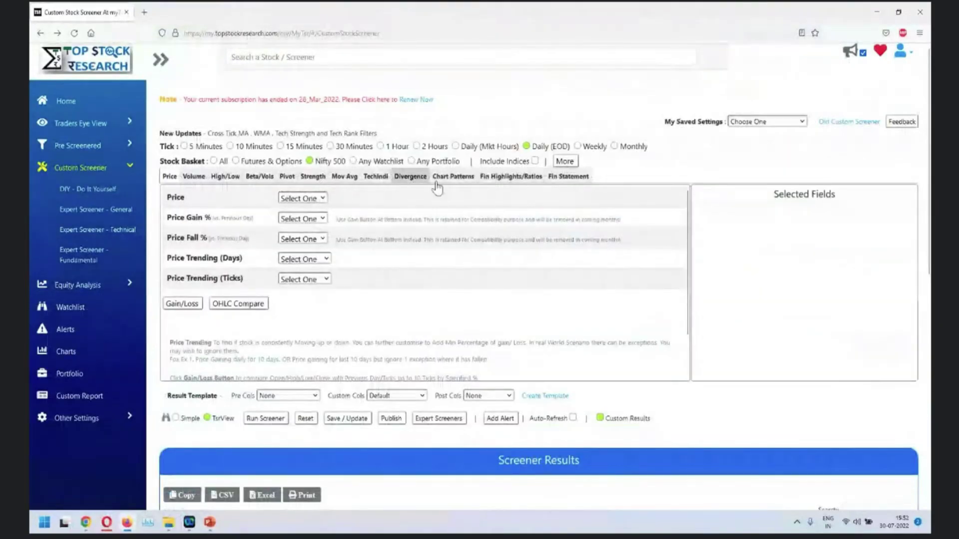
Add a Bull Candle filter with Bullish Engulfing, Harami and Piercing, then run the screener.
click(452, 179)
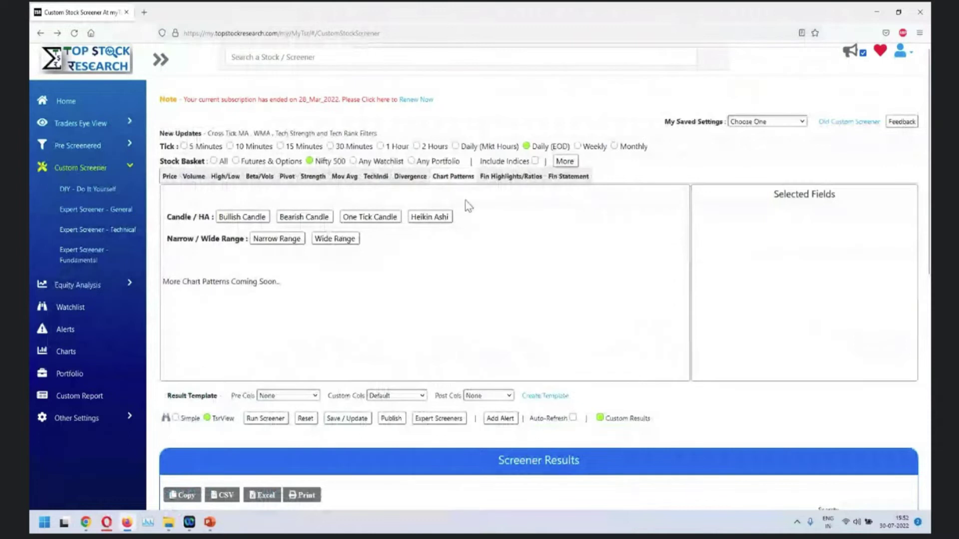
click(235, 217)
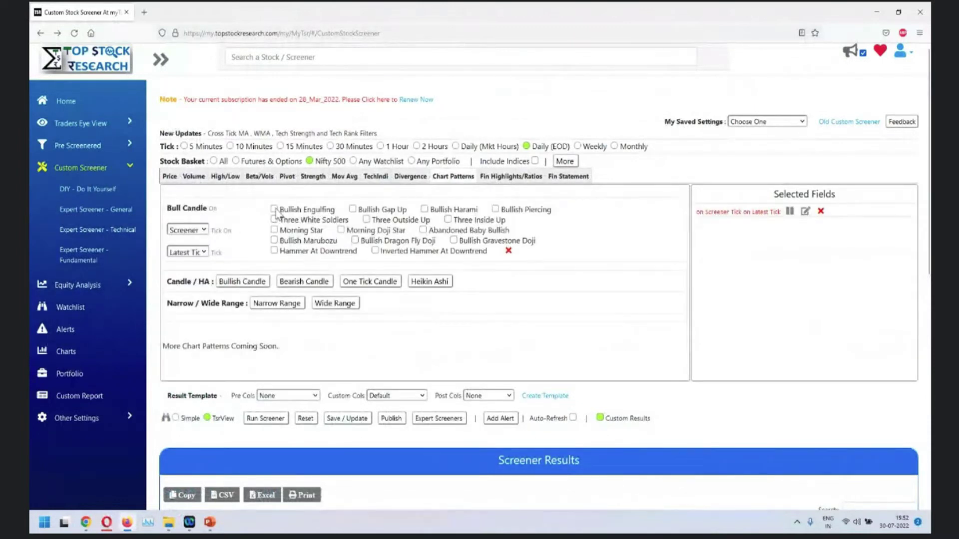
click(275, 210)
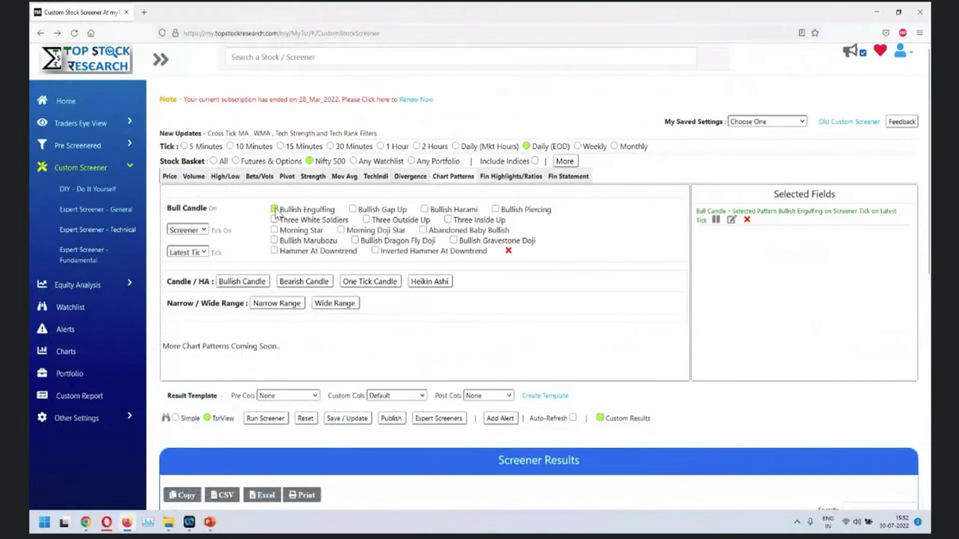
click(425, 209)
click(495, 210)
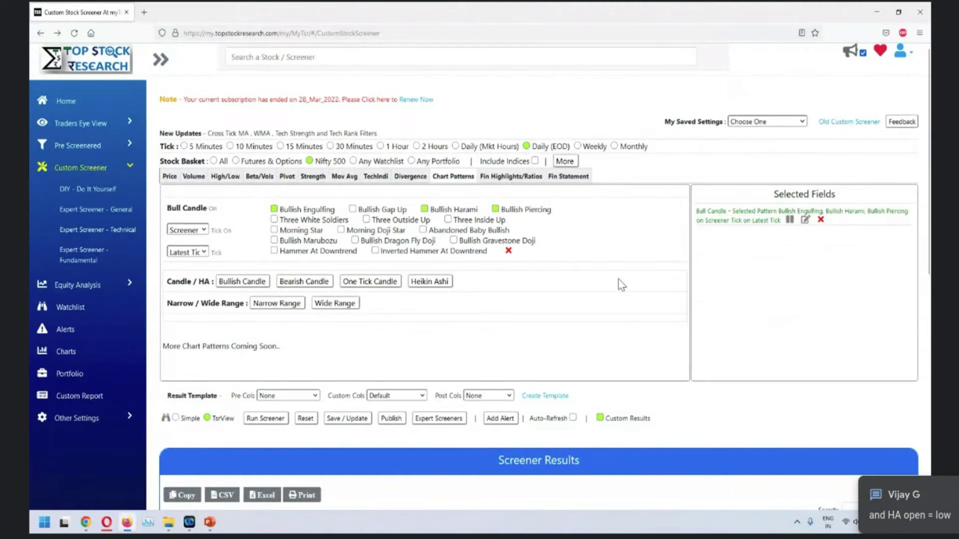
click(256, 419)
scroll(259, 422, down, 6)
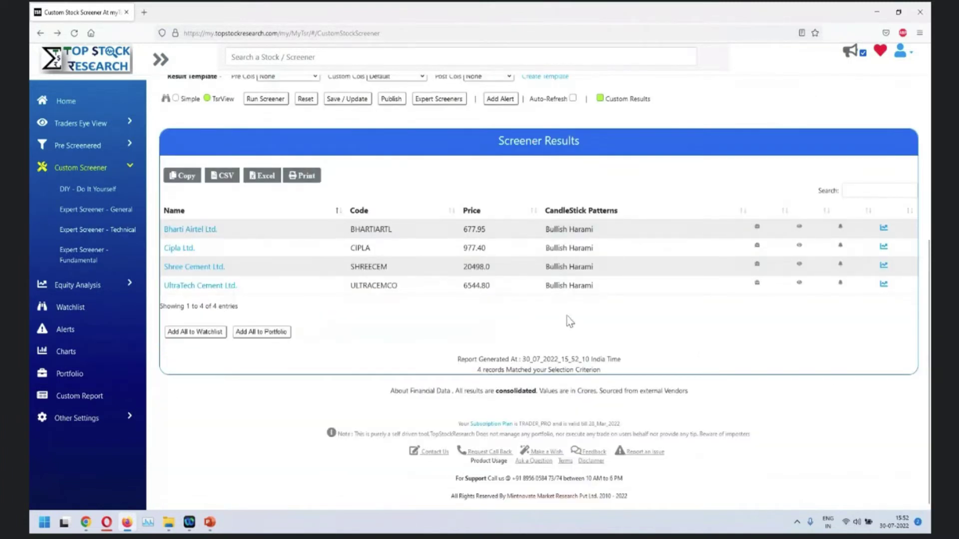
Add the Three White Soldiers and Morning Star patterns and rerun the screener.
scroll(655, 320, up, 4)
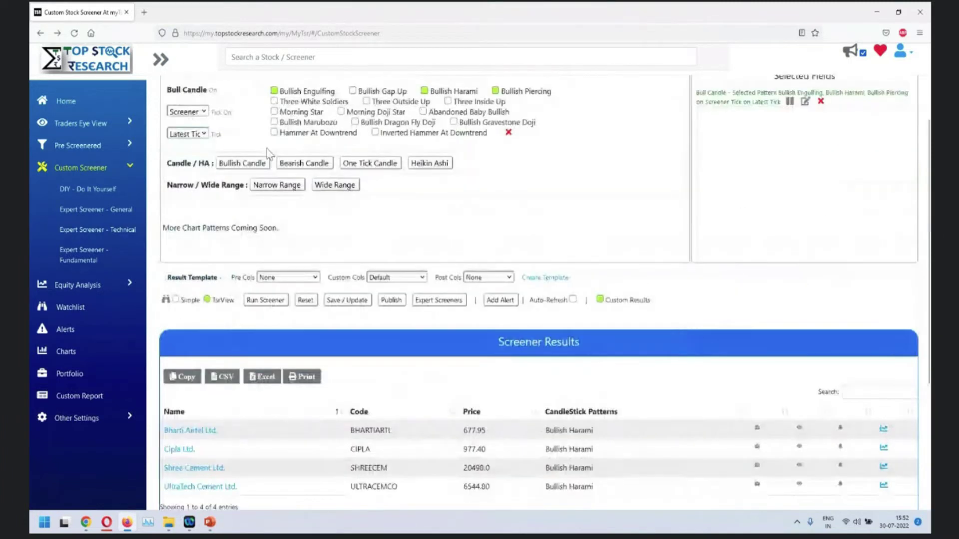
scroll(447, 185, up, 3)
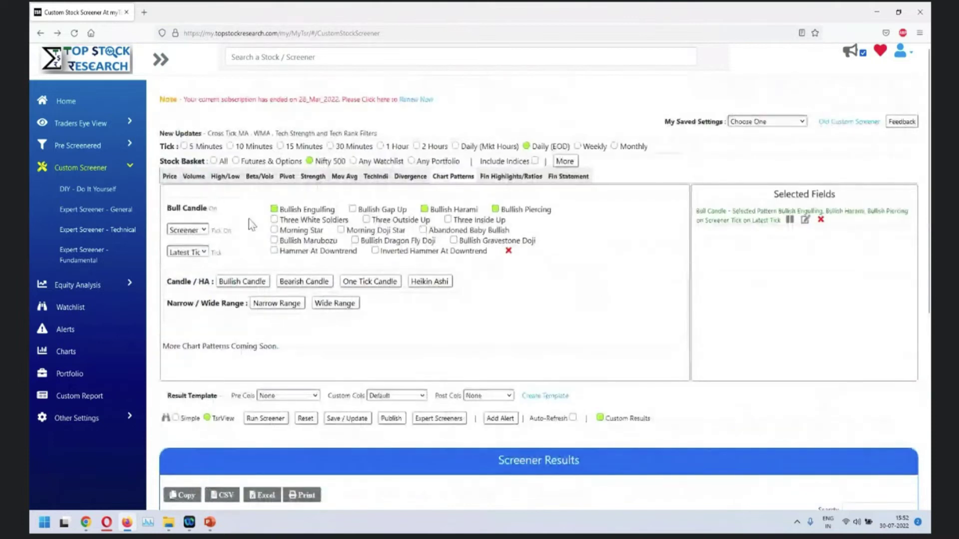
click(274, 220)
click(273, 230)
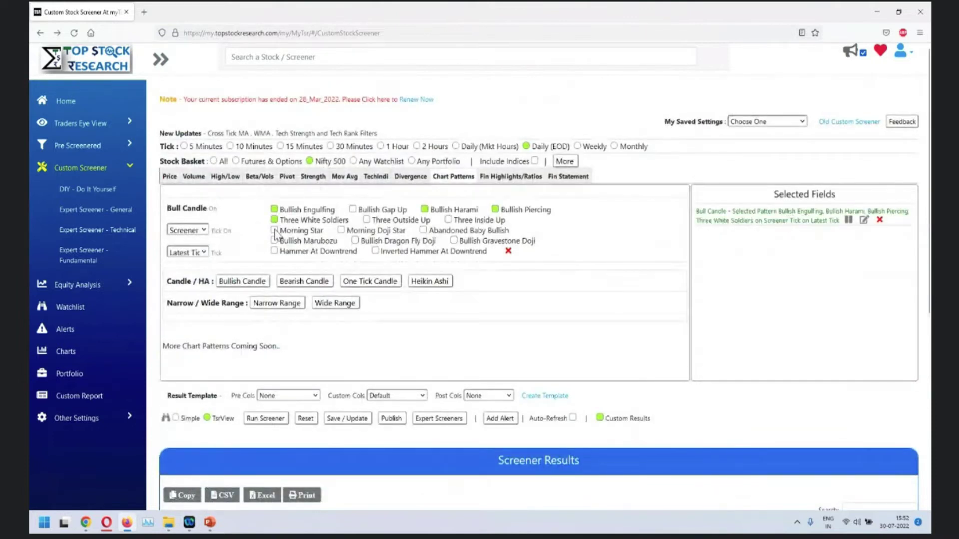
scroll(640, 295, down, 4)
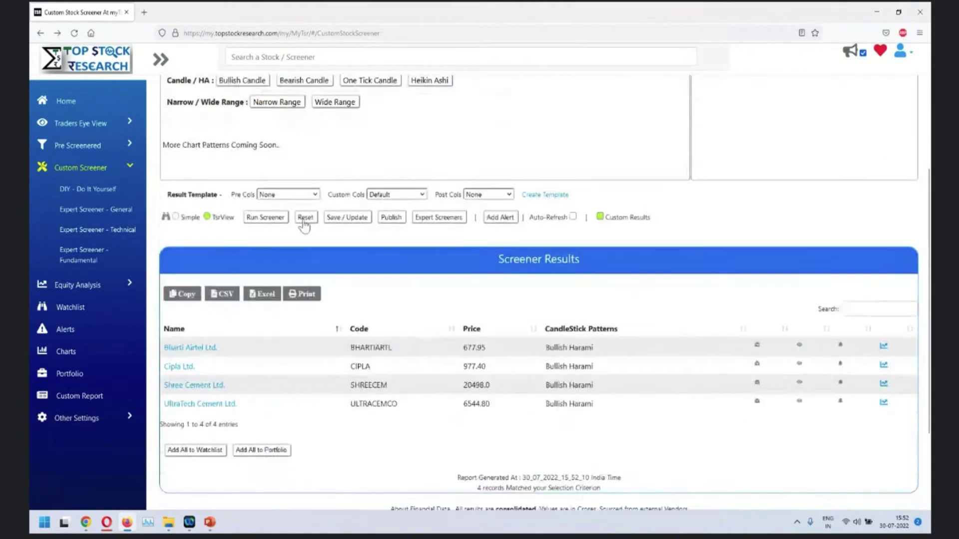
click(260, 220)
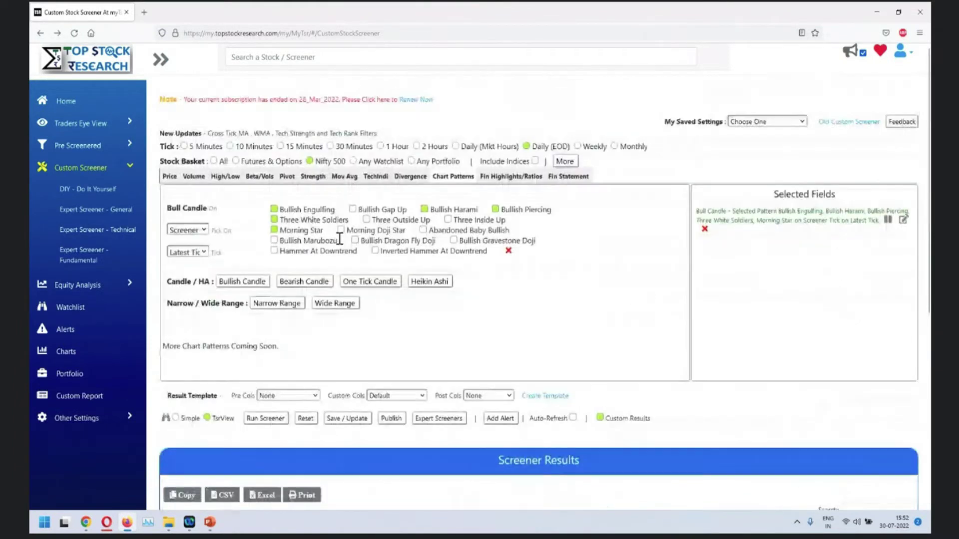
Also tick the Three Outside Up and Three Inside Up patterns.
scroll(395, 215, up, 5)
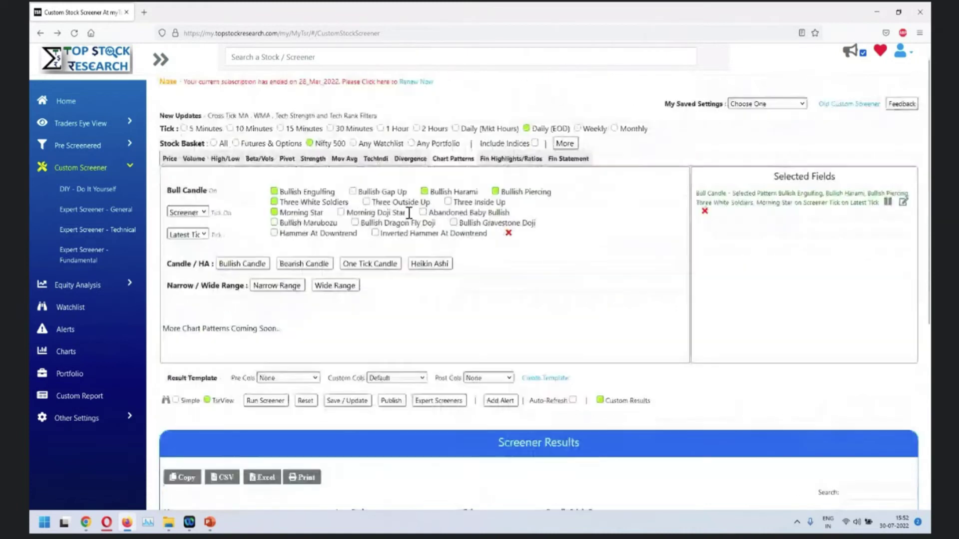
click(367, 203)
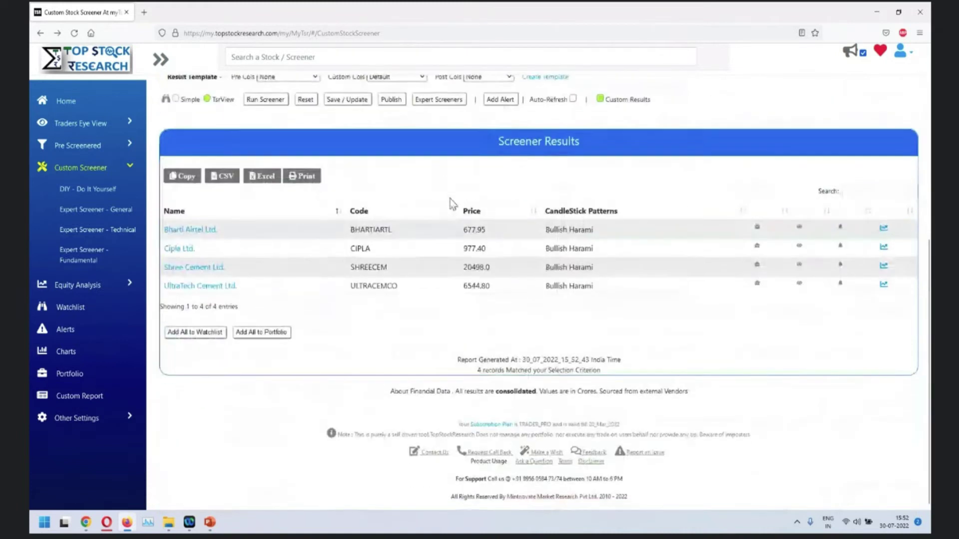
click(448, 203)
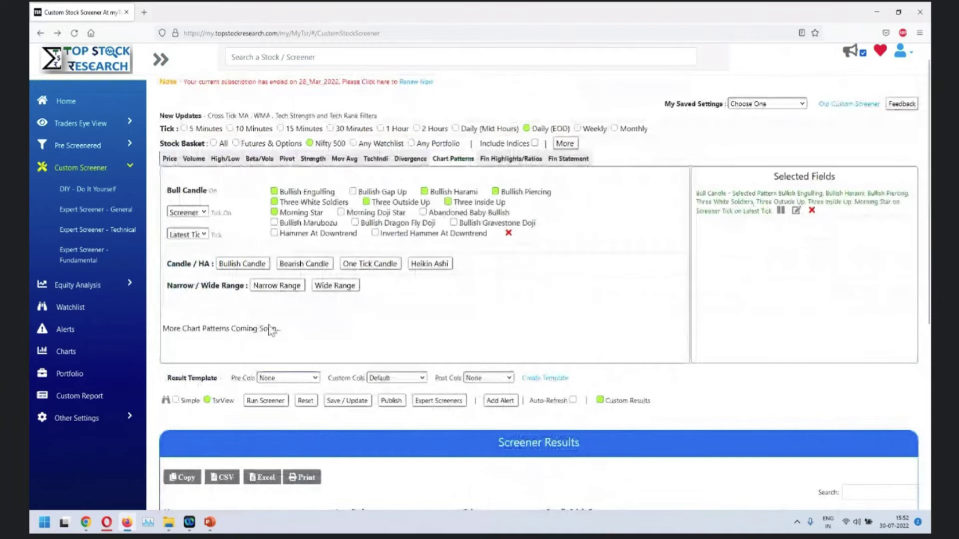
click(264, 401)
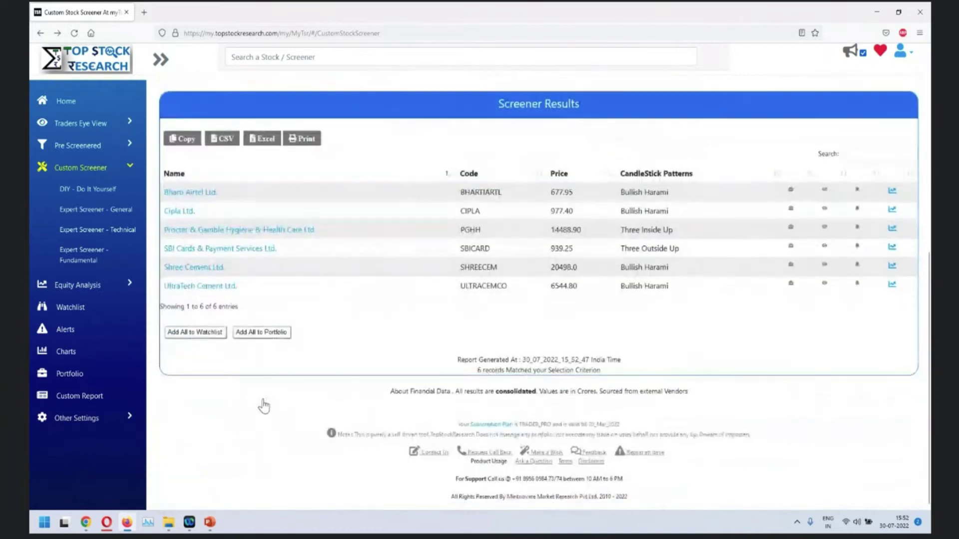
scroll(694, 251, up, 5)
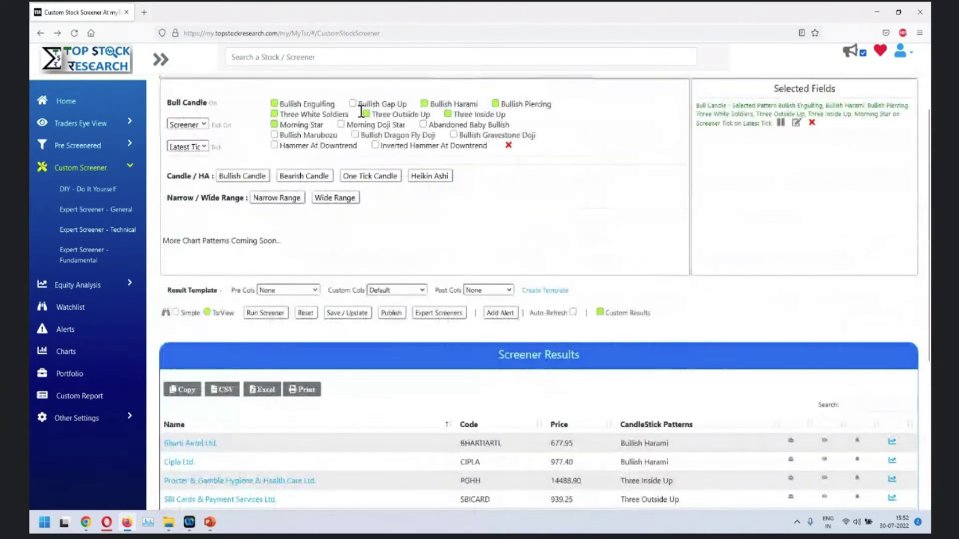
scroll(717, 369, down, 3)
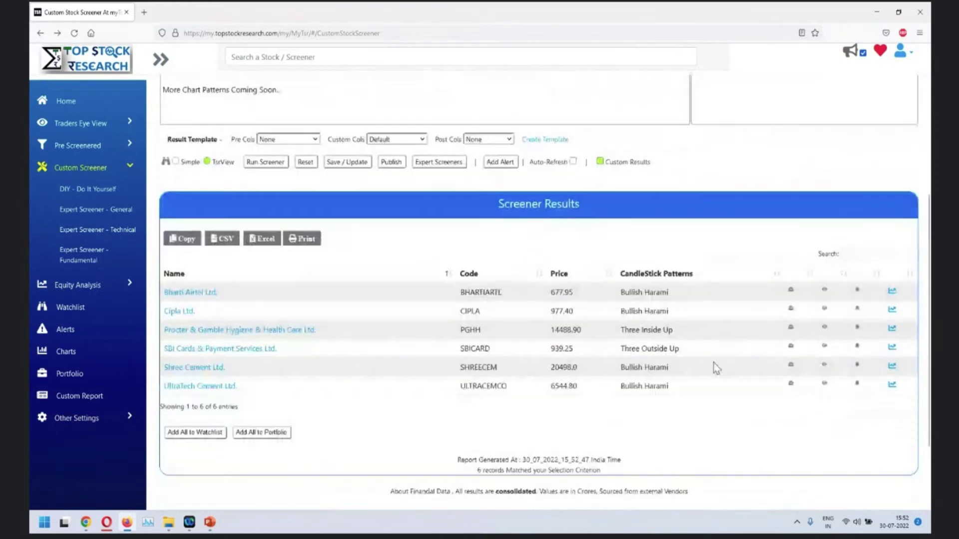
drag(621, 293, 669, 293)
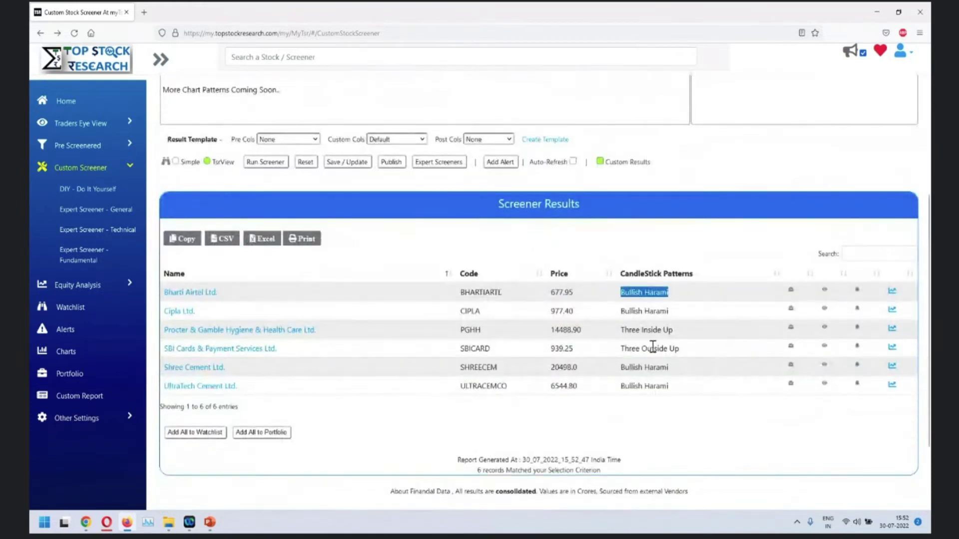
click(618, 339)
drag(618, 334, 684, 331)
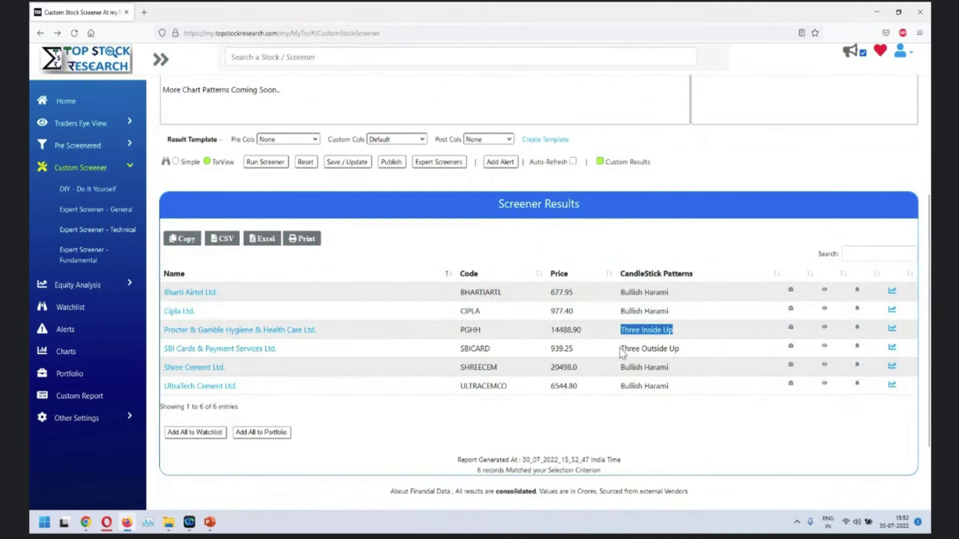
drag(620, 350, 685, 353)
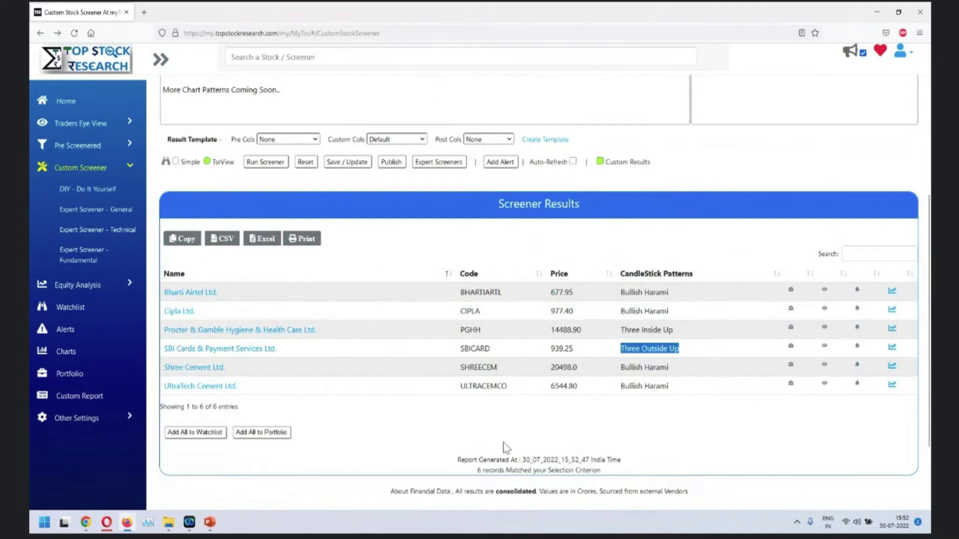
scroll(348, 198, up, 4)
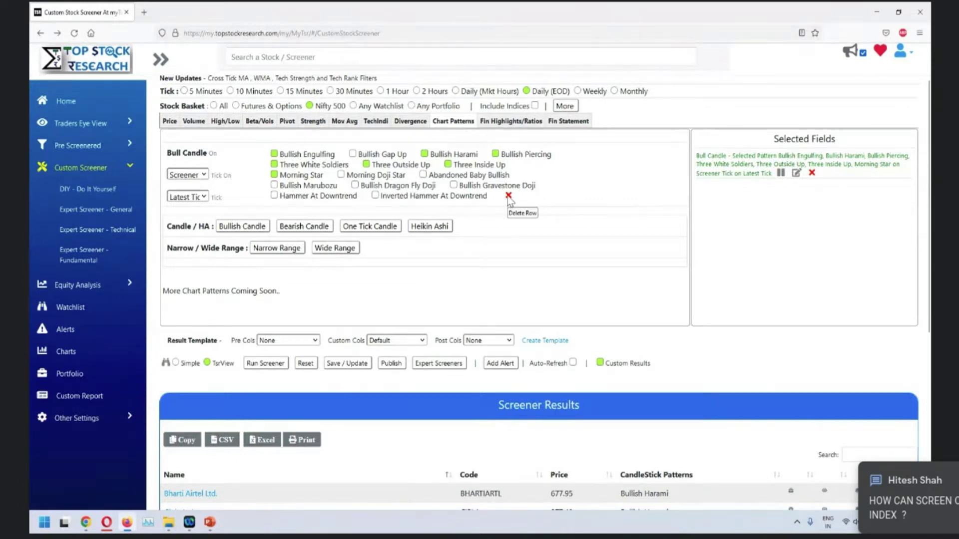
Remove the Bull Candle filter and add two Gain/Loss conditions: close above the previous high by 1%.
click(509, 196)
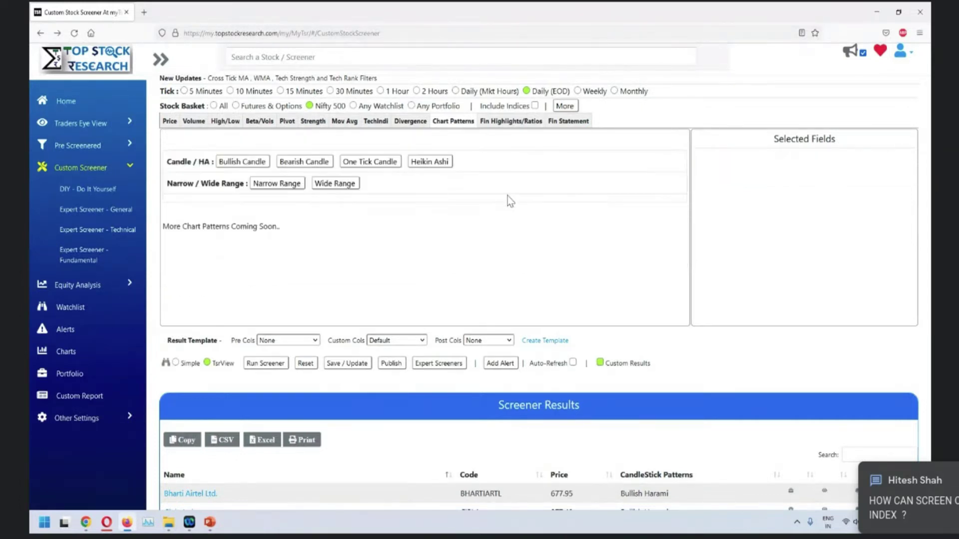
click(173, 126)
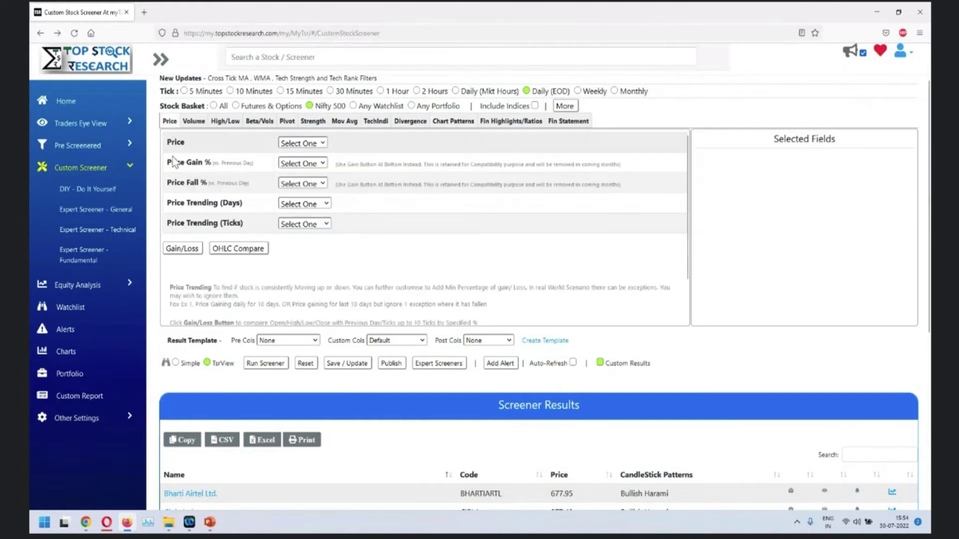
click(180, 248)
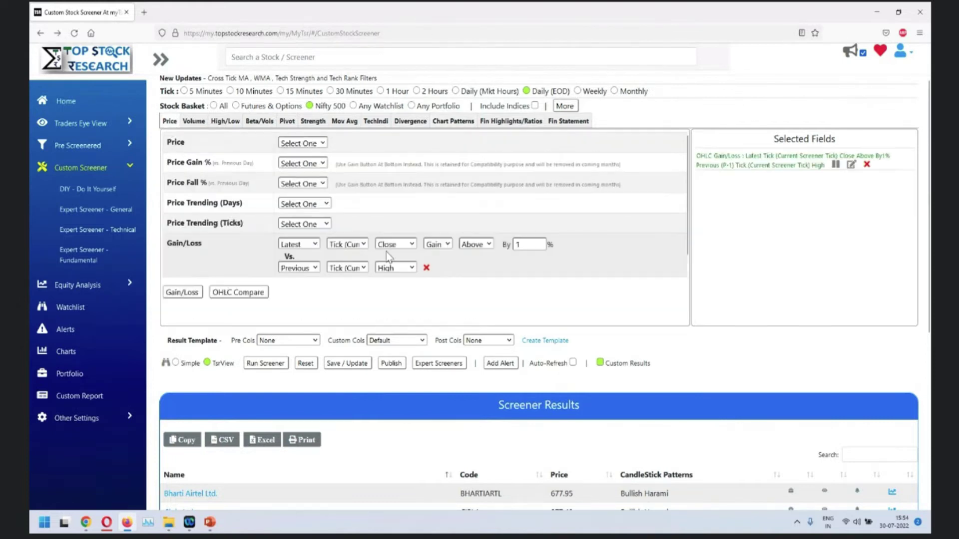
click(183, 295)
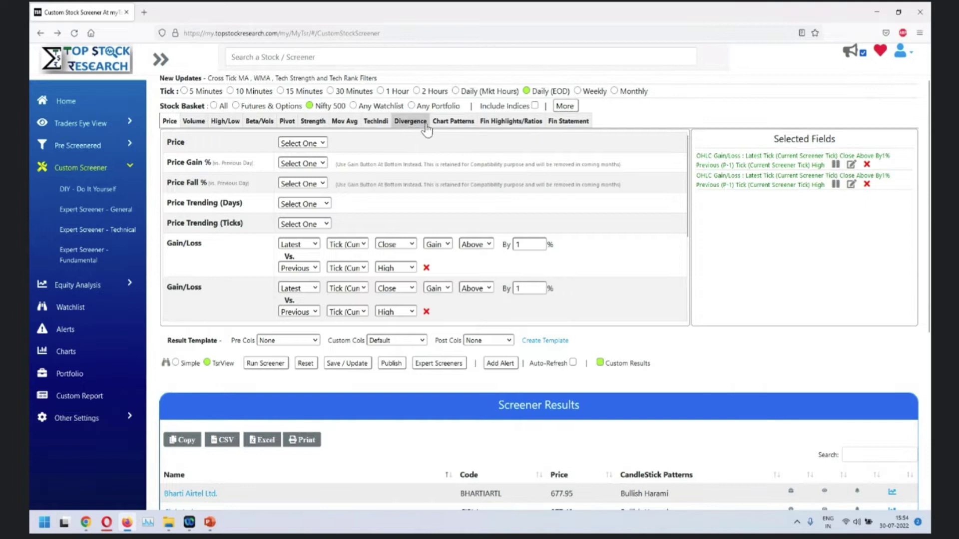
click(453, 121)
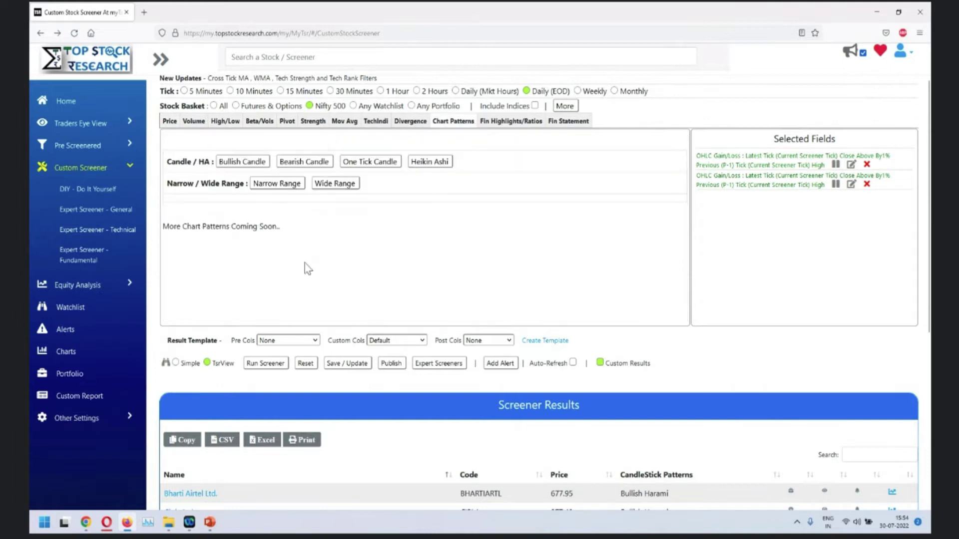
Reset the screener, then filter for Bullish Gap Up on 15-minute ticks and run it.
click(305, 364)
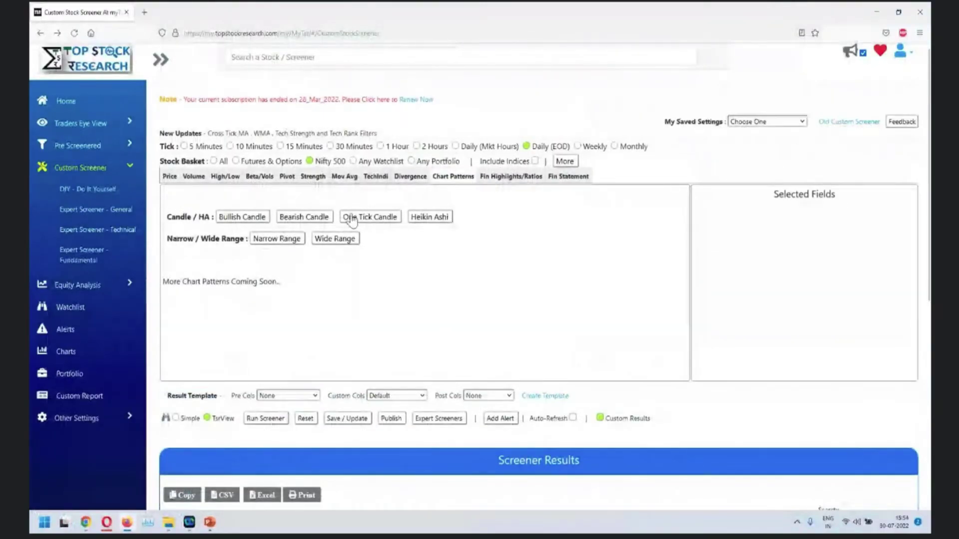
click(242, 218)
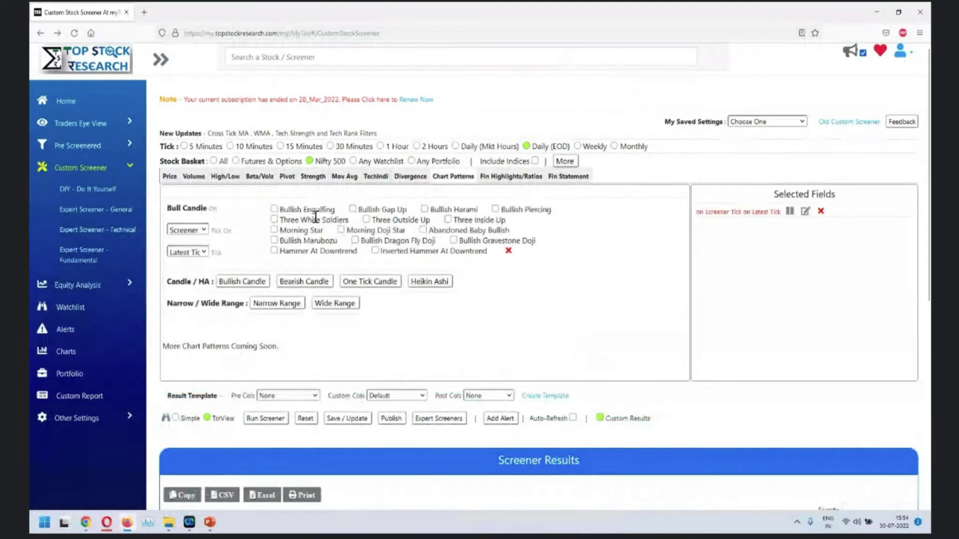
click(352, 210)
click(282, 147)
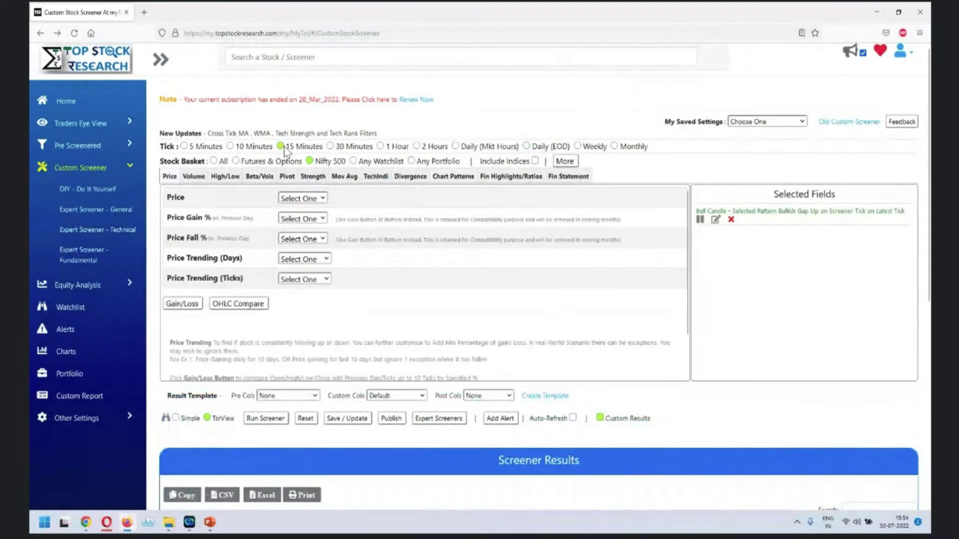
click(266, 419)
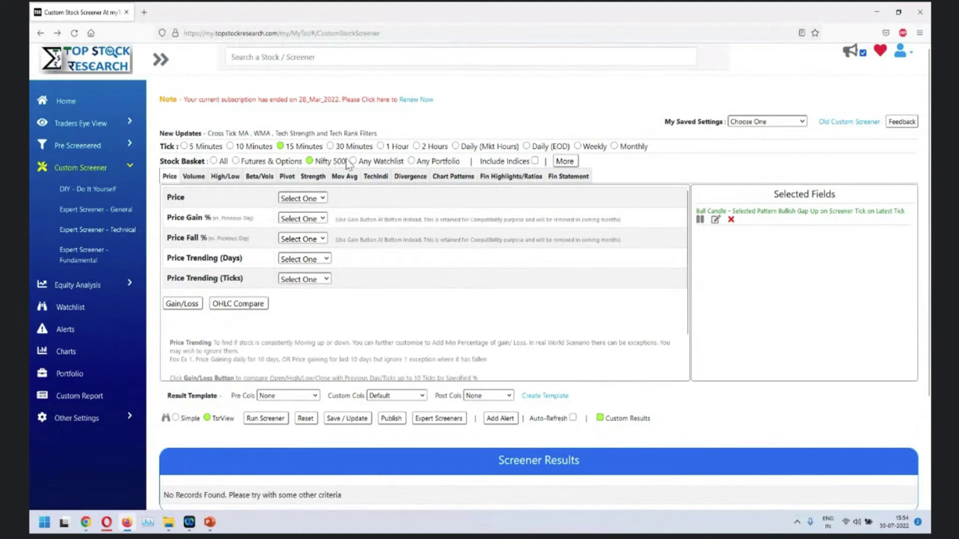
Widen the stock basket to All stocks.
click(215, 161)
scroll(756, 271, down, 10)
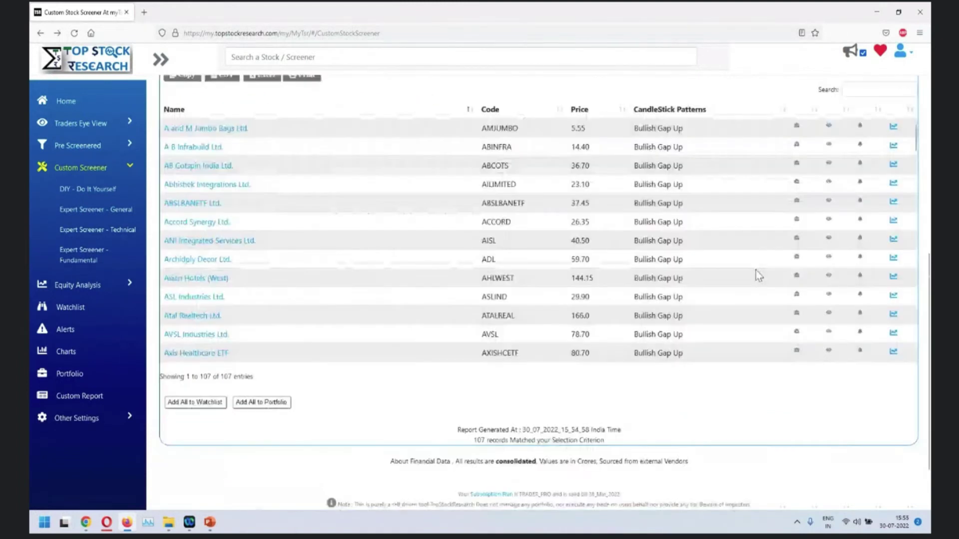
scroll(746, 272, up, 5)
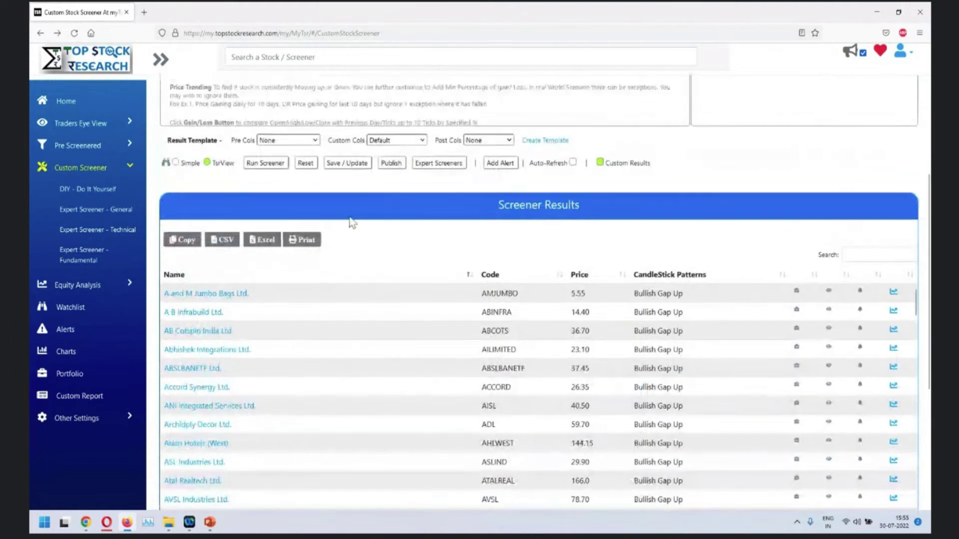
scroll(306, 241, up, 4)
Add a tick-volume jump above 100% over the previous tick and rerun, giving 39 stocks.
click(194, 108)
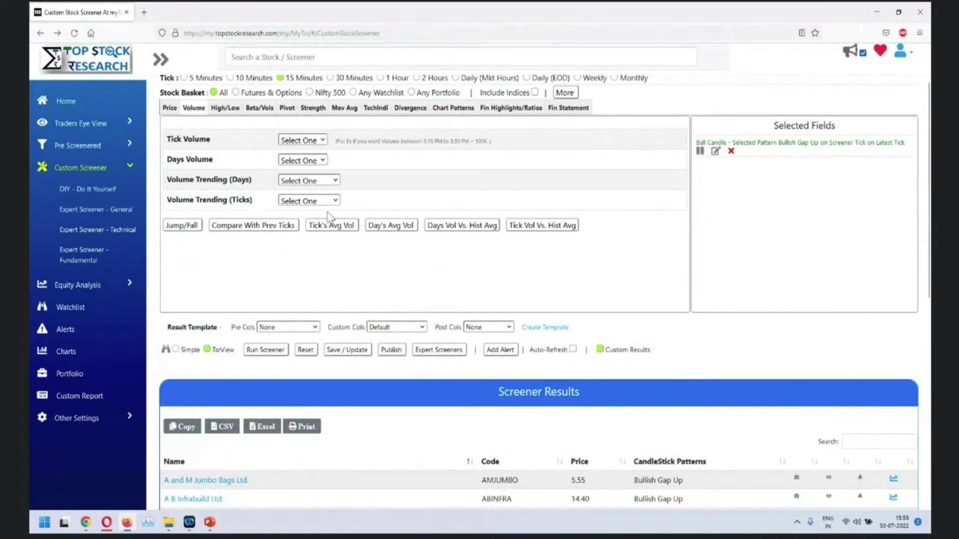
click(182, 226)
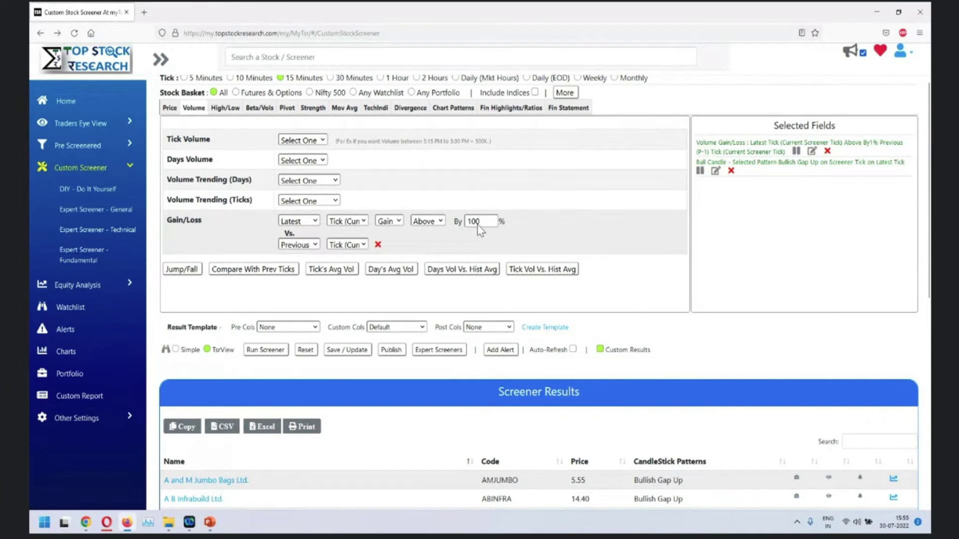
click(268, 350)
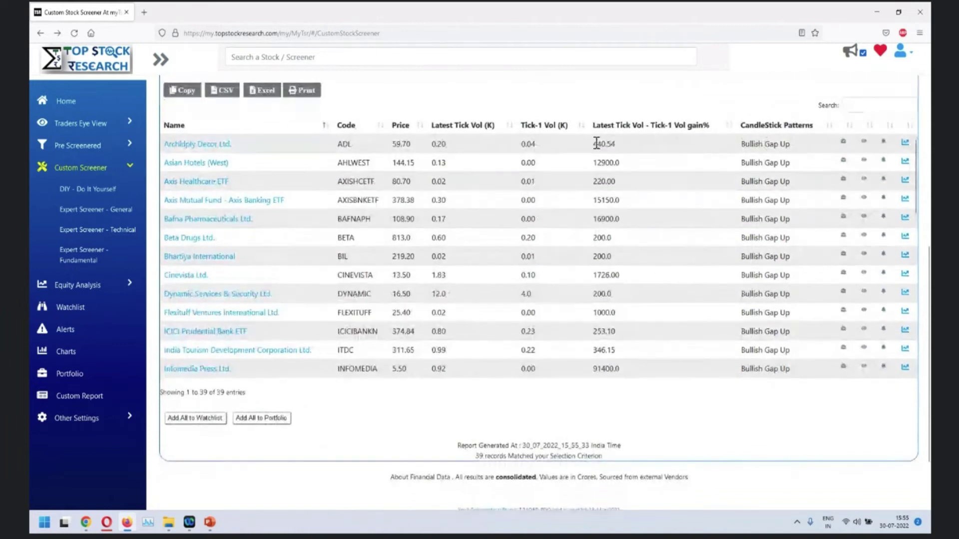
Review the charts for Archidply Decor, Asian Hotels, Axis Healthcare ETF and Axis Banking ETF, then close the chart.
click(906, 144)
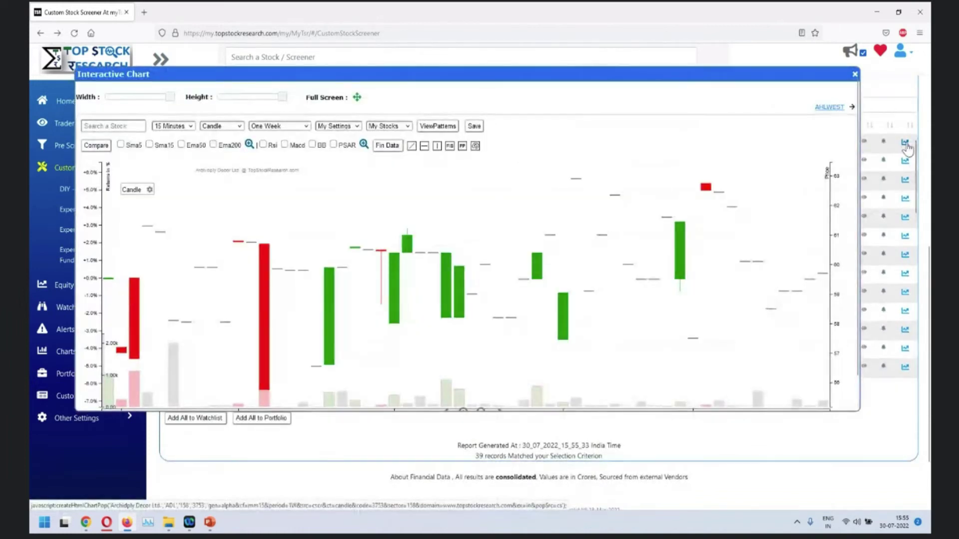
click(834, 108)
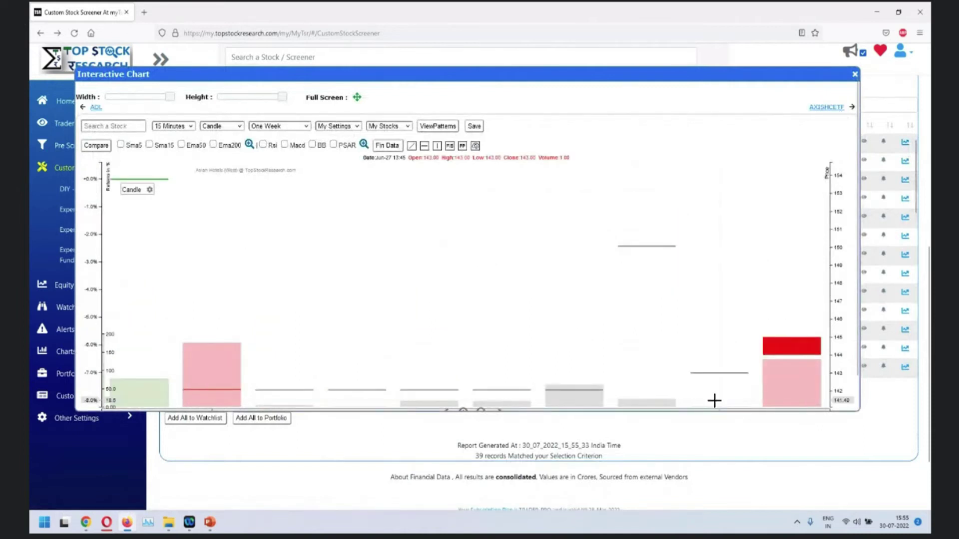
click(827, 108)
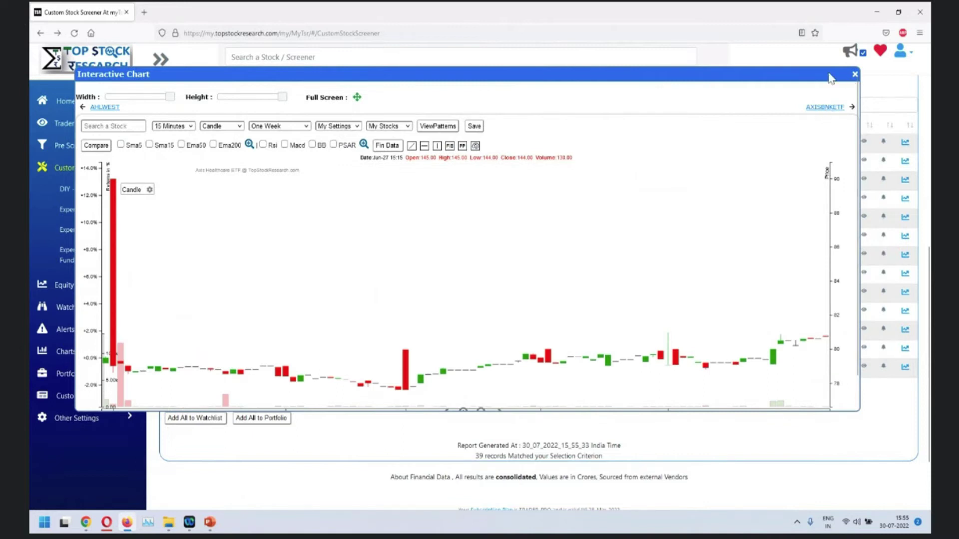
drag(809, 80, 849, 242)
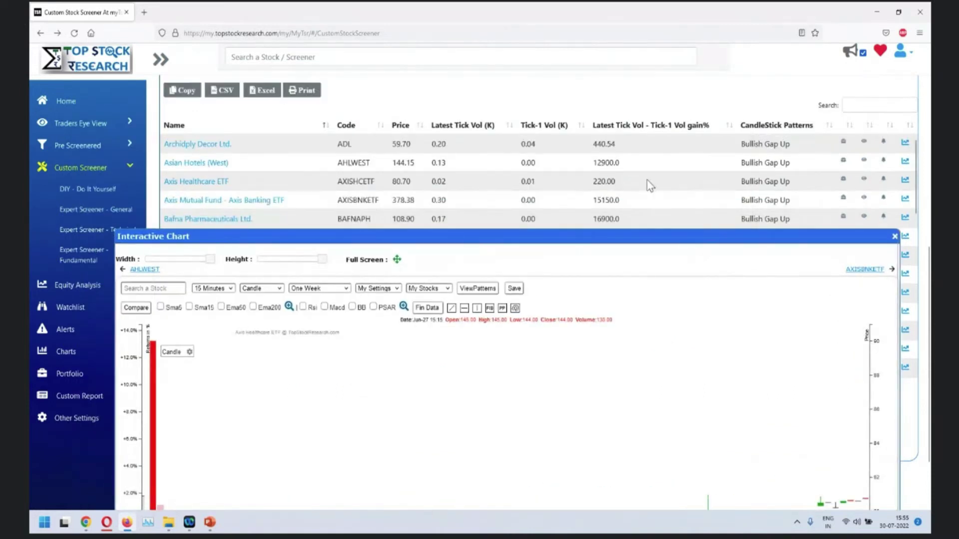
click(864, 269)
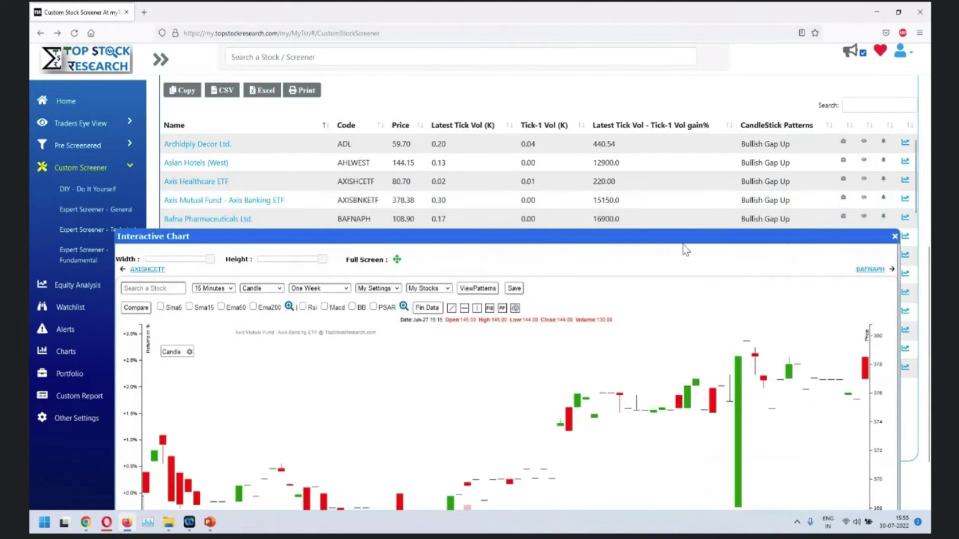
drag(683, 237, 659, 78)
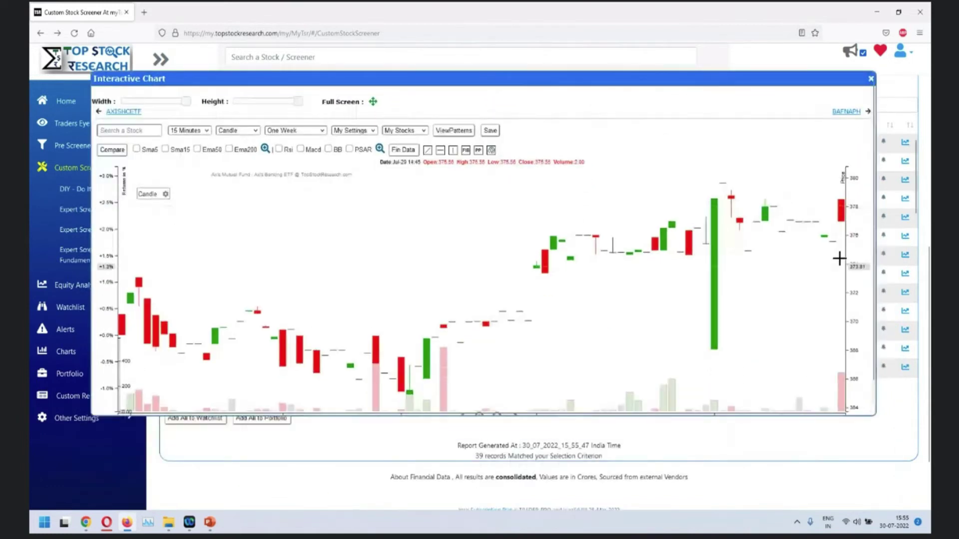
click(870, 79)
Switch to the presentation and view the Heikin Ashi Bullish Continuation slide.
scroll(537, 191, up, 7)
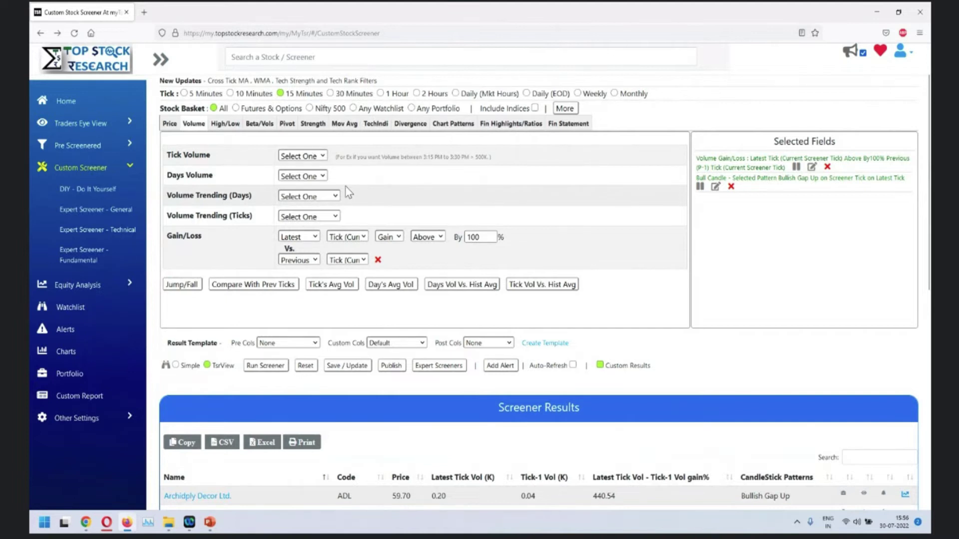
key(alt+Tab)
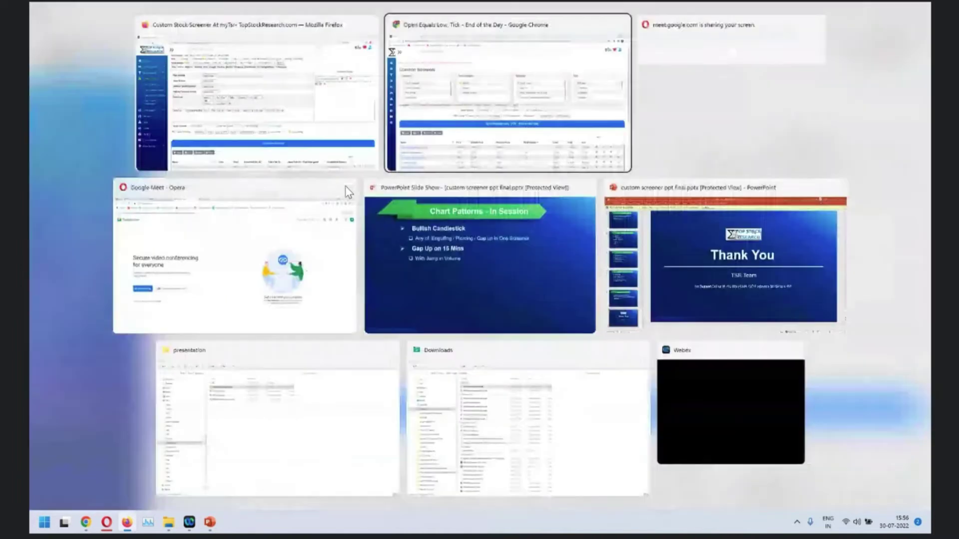
click(457, 235)
click(458, 236)
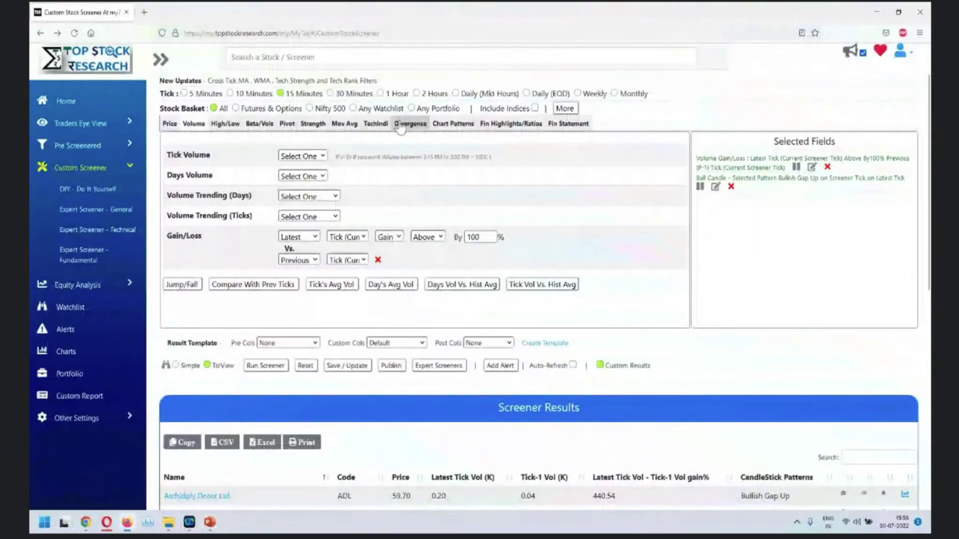
Swap Bull Candle for Heikin Ashi Bullish Initiation and Bullish Continuation, then run the screener.
click(452, 123)
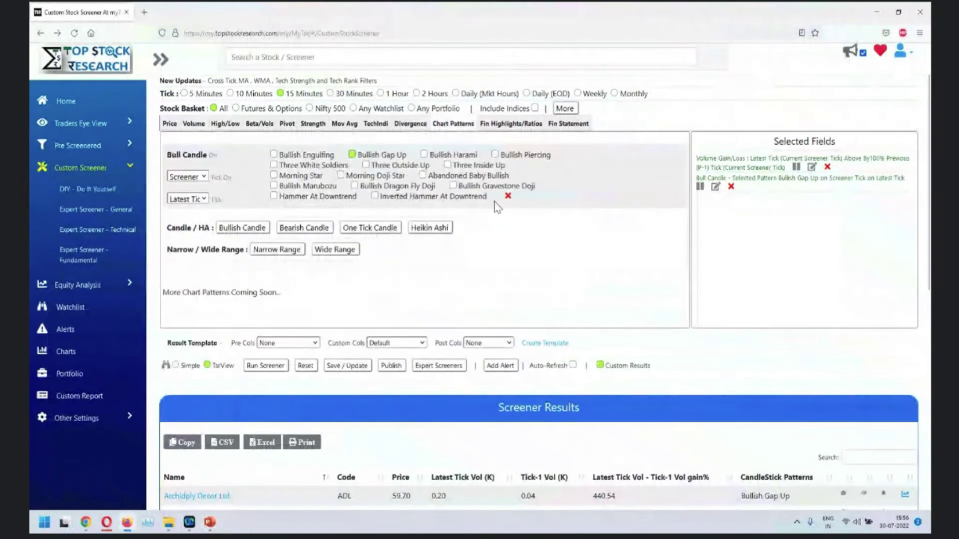
click(508, 196)
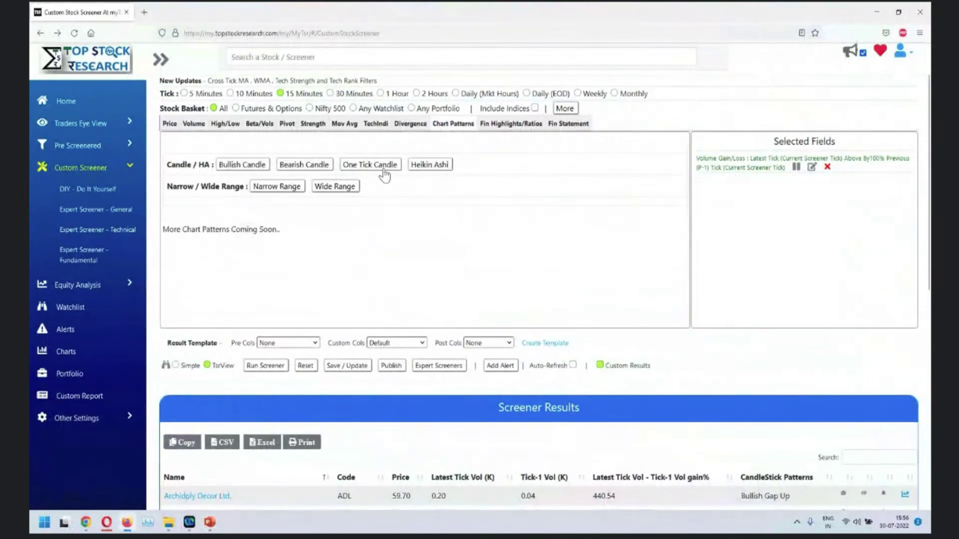
click(428, 165)
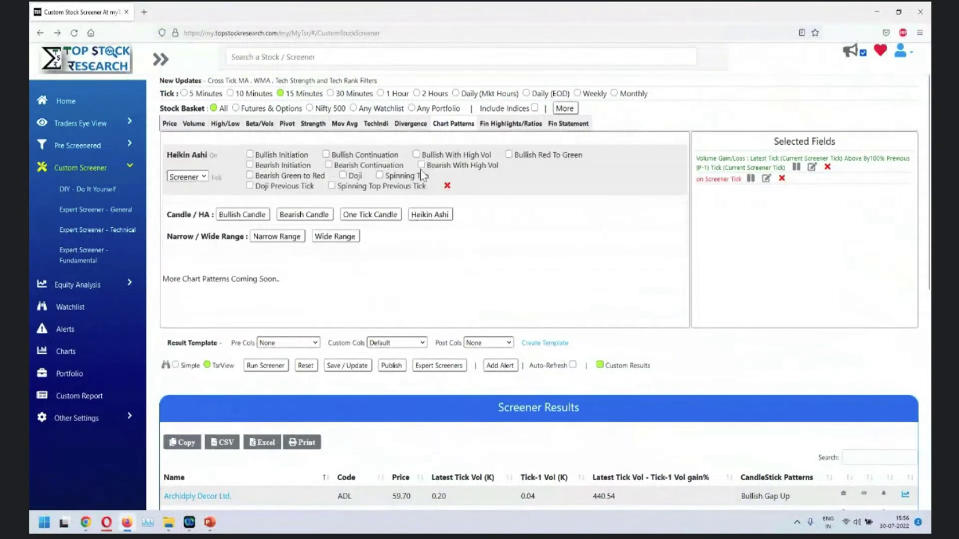
click(250, 154)
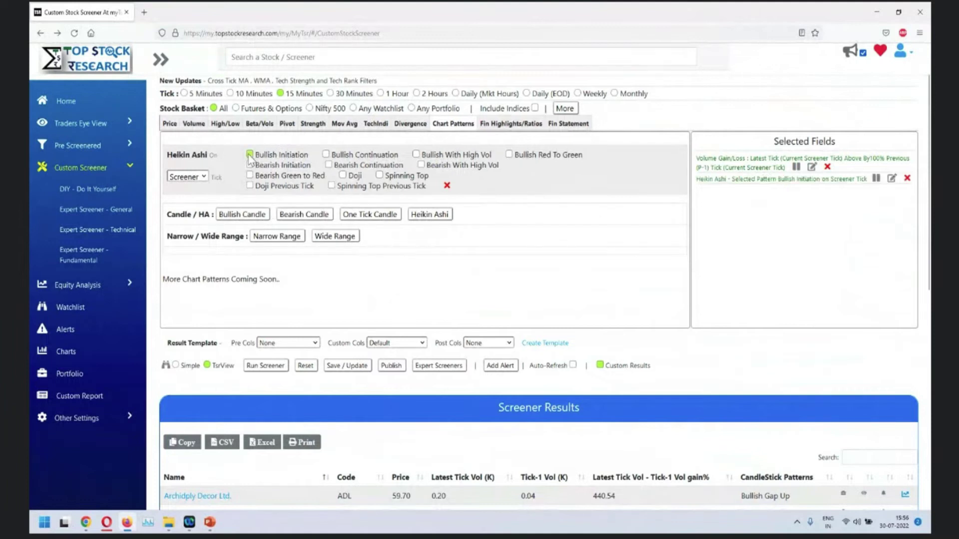
click(326, 154)
click(259, 366)
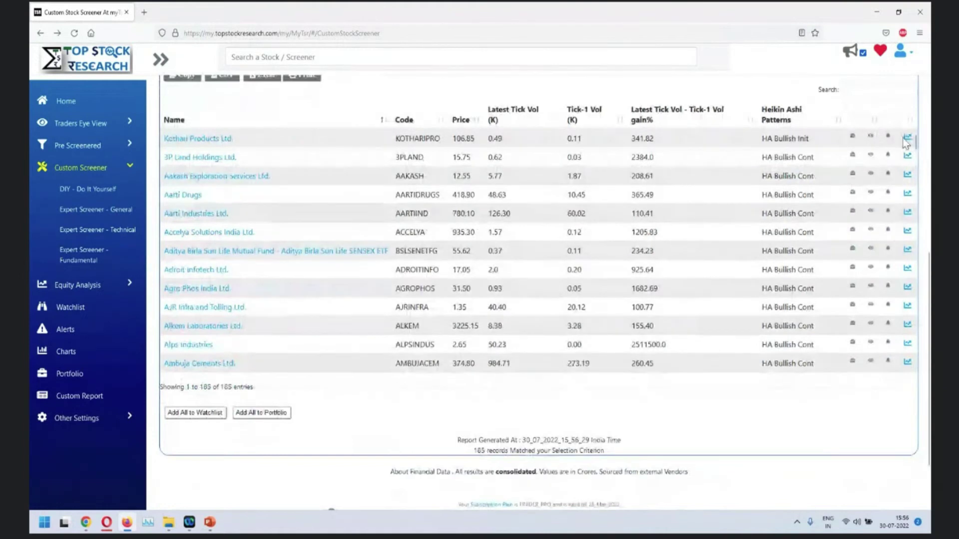
Review the Kothari Products interactive chart and close it with Esc.
click(907, 141)
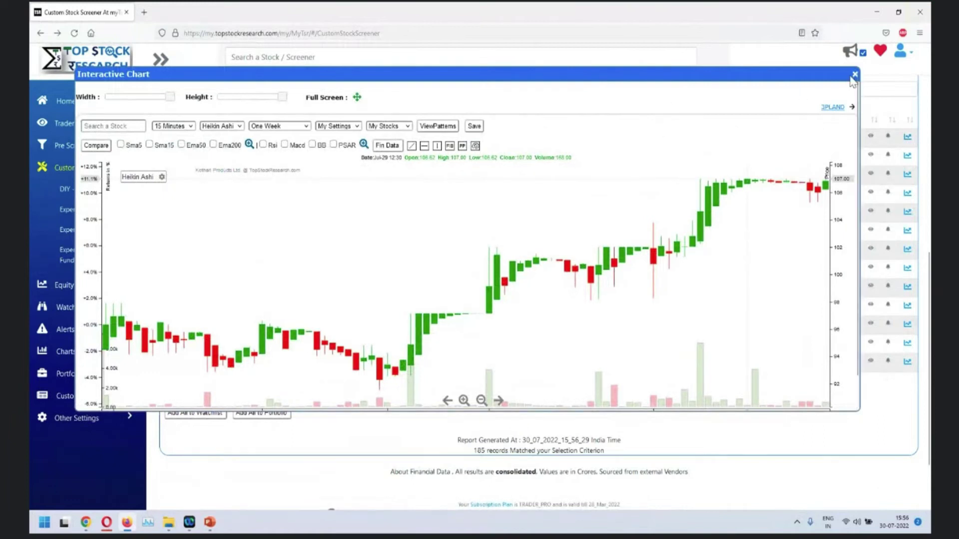
key(Escape)
scroll(447, 105, up, 10)
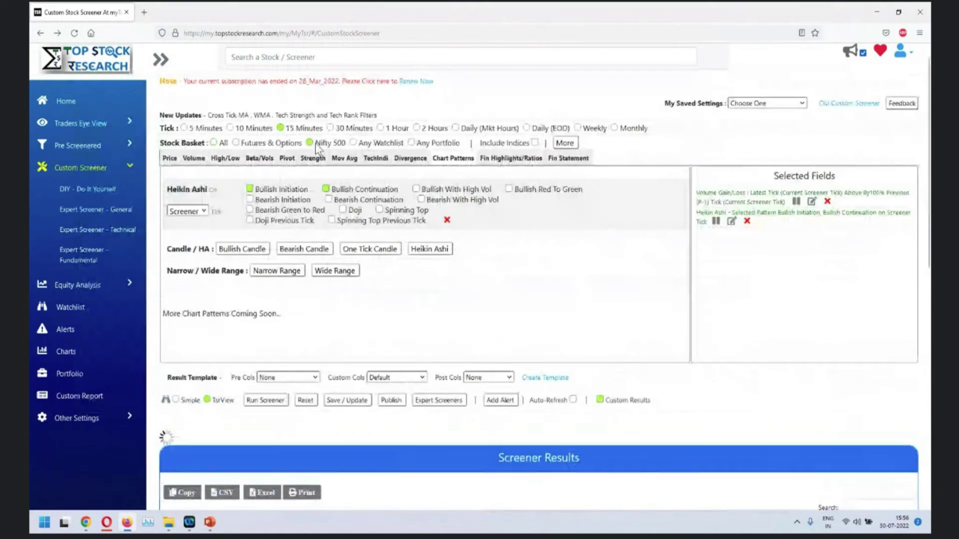
scroll(316, 145, down, 8)
scroll(778, 284, up, 4)
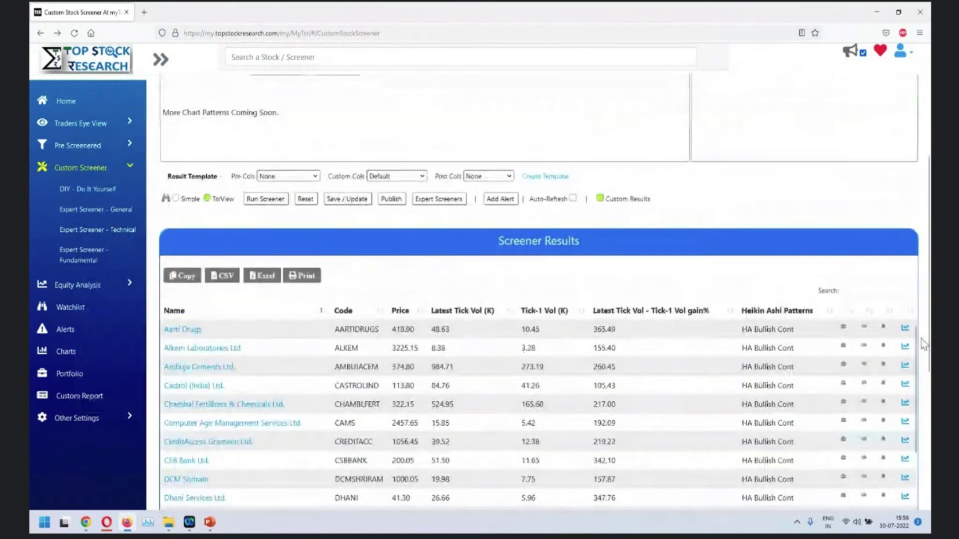
scroll(778, 355, down, 5)
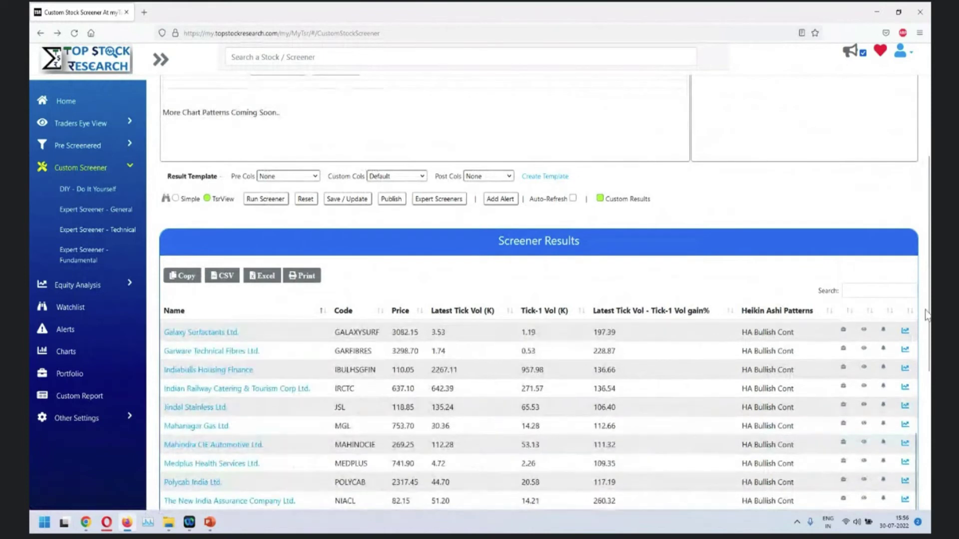
scroll(779, 355, down, 6)
scroll(764, 305, up, 3)
scroll(763, 306, up, 5)
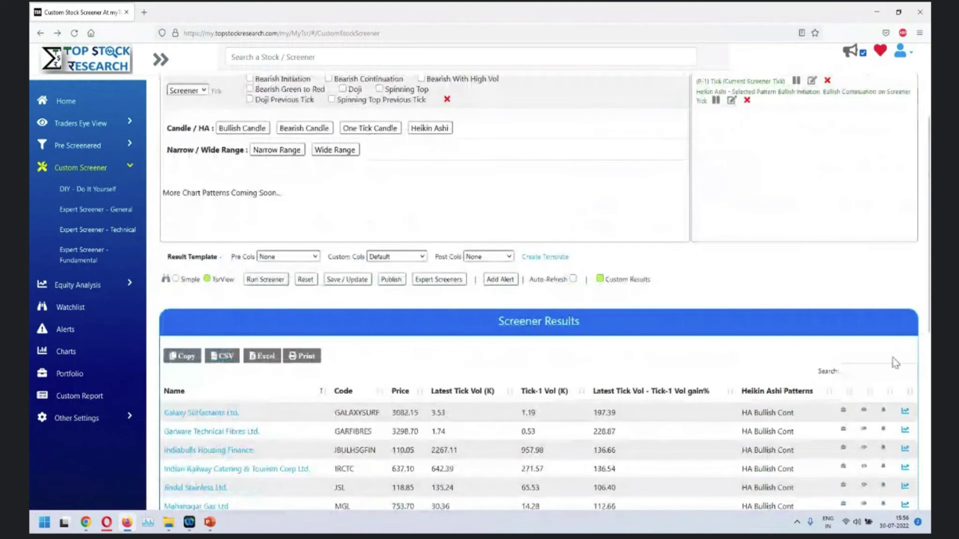
click(905, 411)
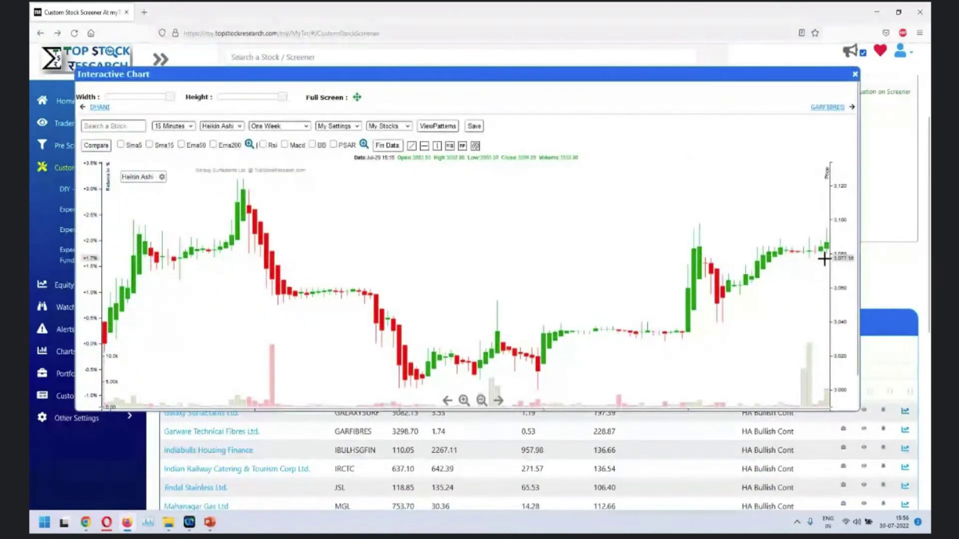
click(830, 109)
click(830, 109)
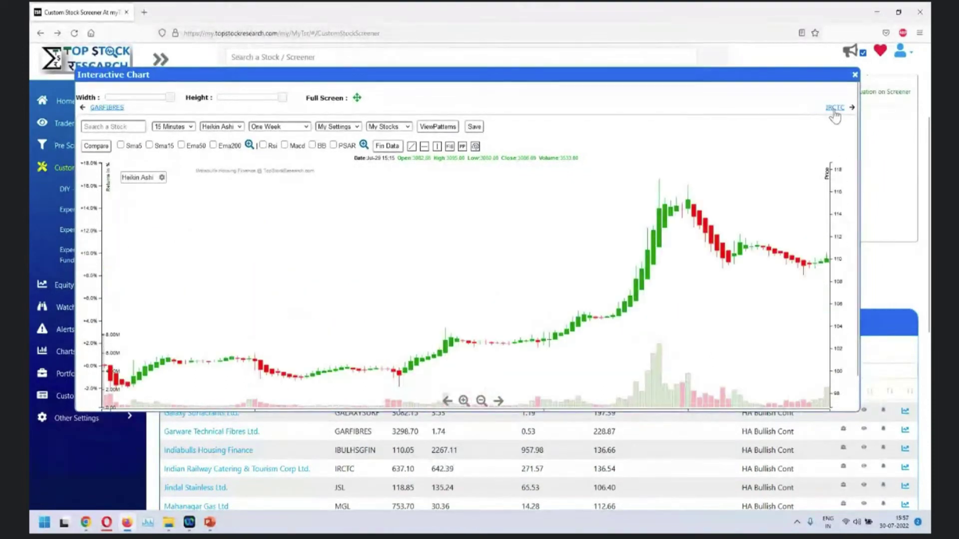
click(834, 109)
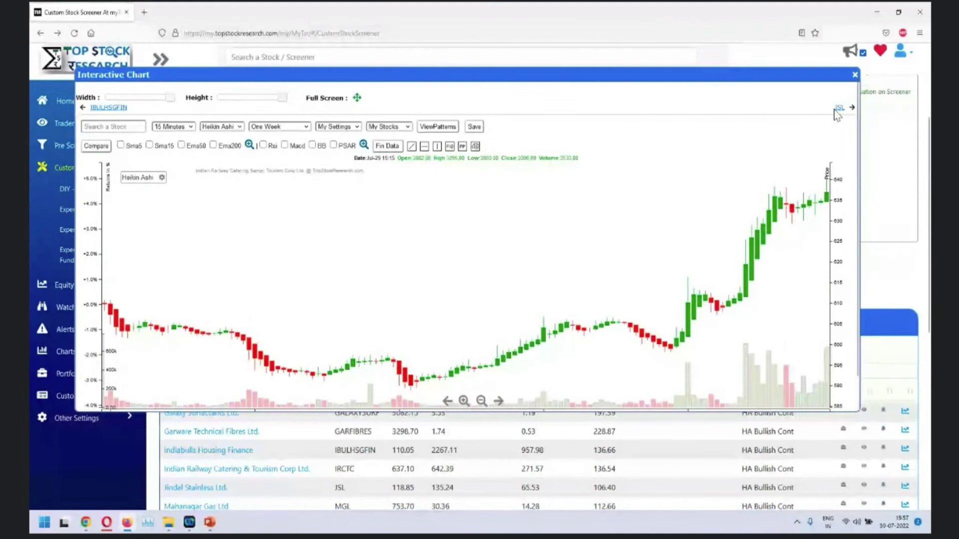
click(838, 108)
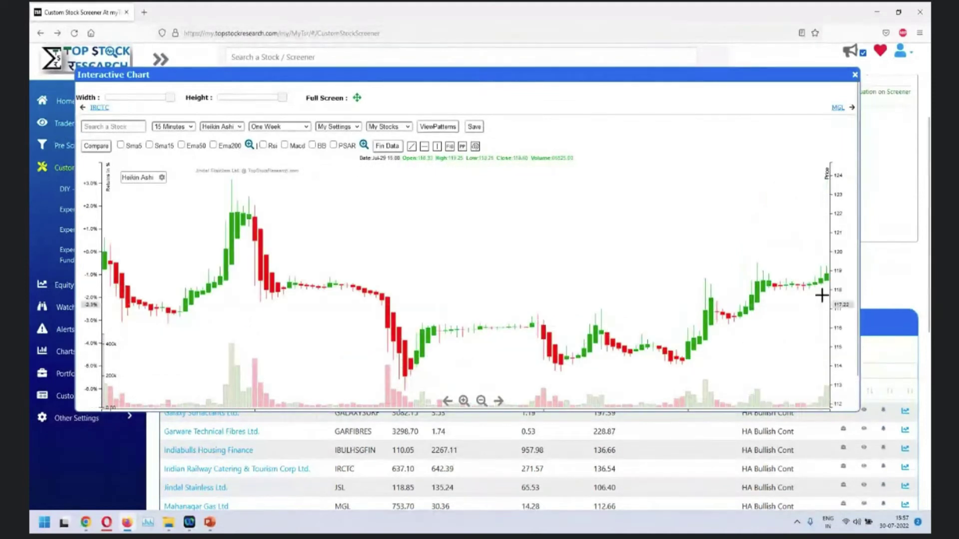
click(838, 109)
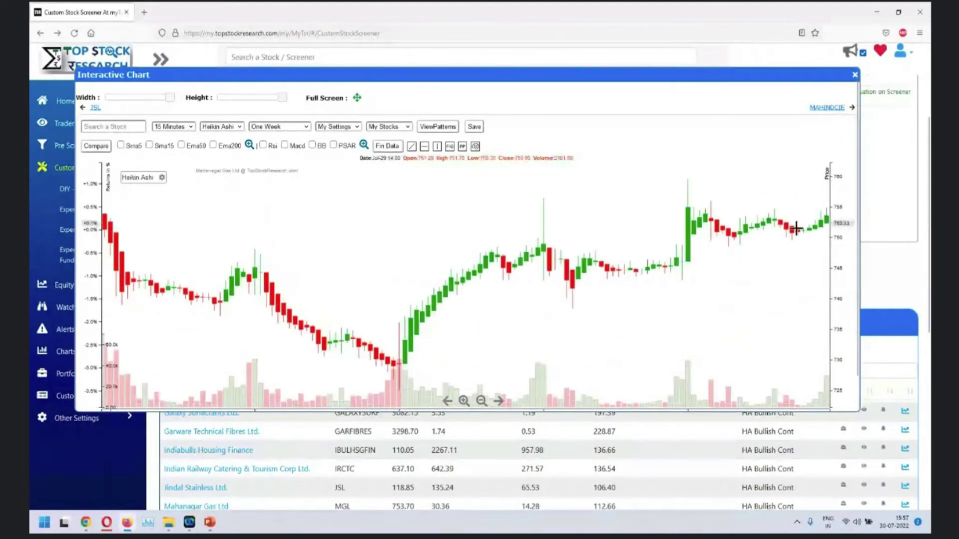
key(Escape)
scroll(778, 428, down, 5)
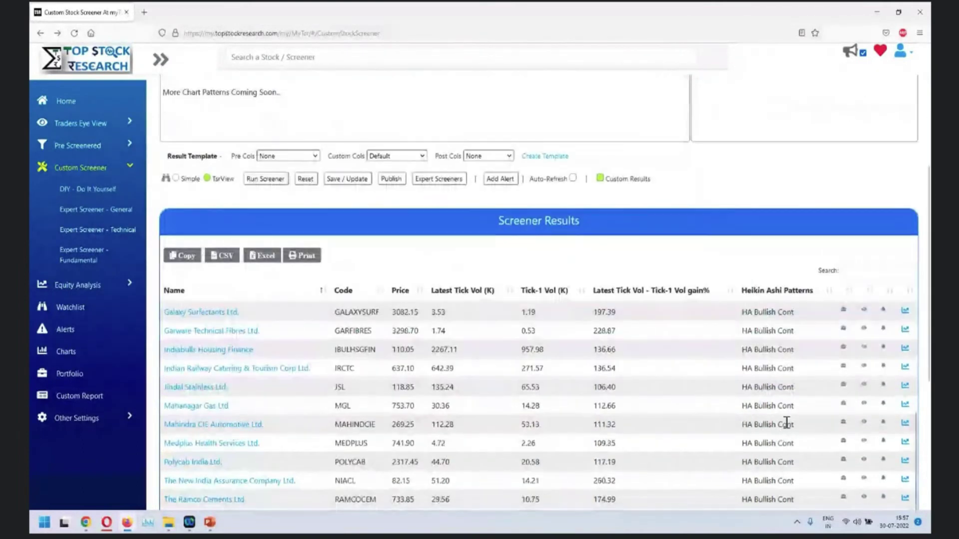
drag(748, 259, 772, 348)
scroll(774, 342, down, 2)
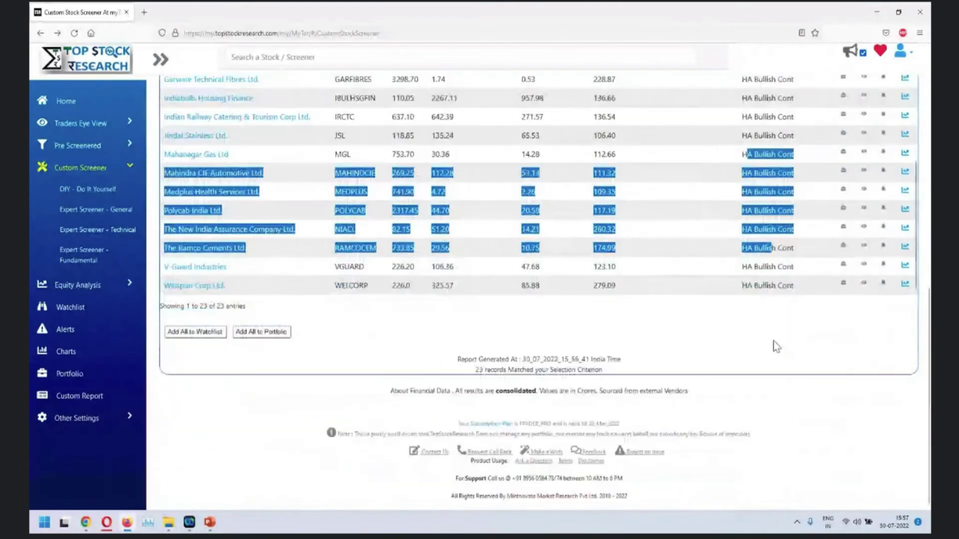
click(781, 289)
scroll(759, 339, up, 4)
scroll(733, 389, up, 6)
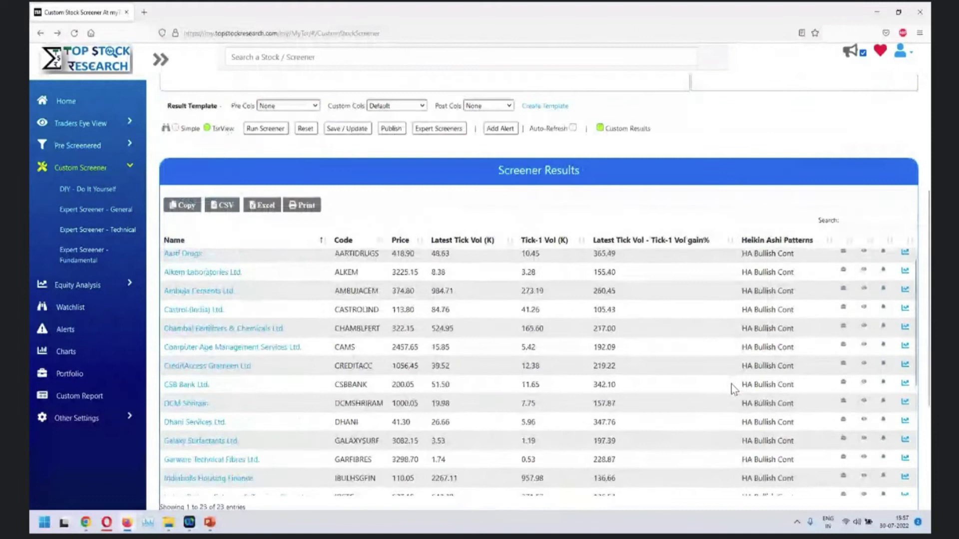
scroll(728, 441, up, 1)
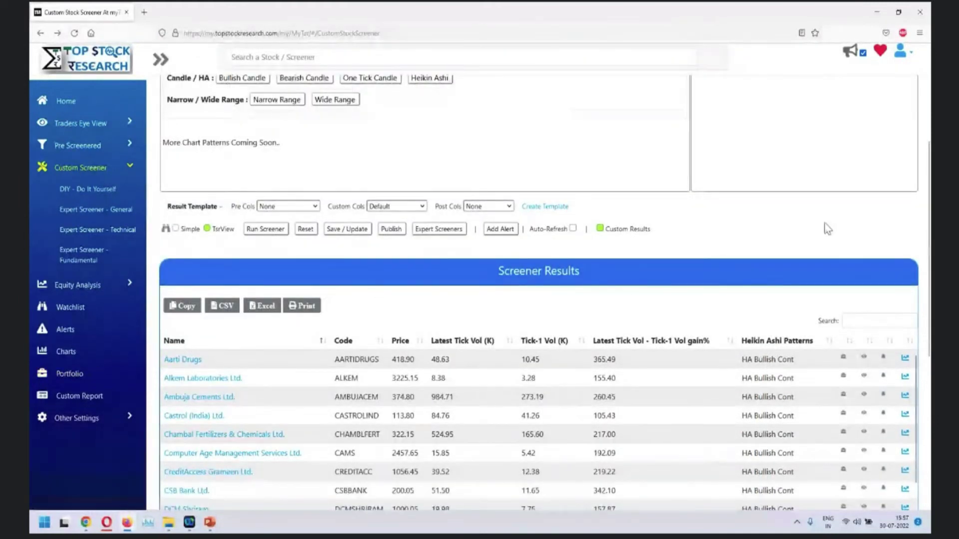
click(853, 321)
text(in)
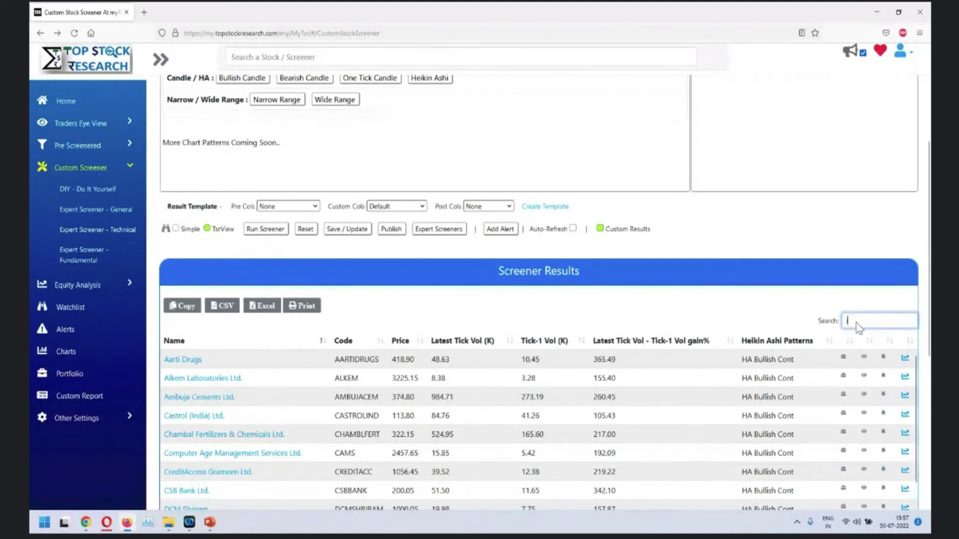
text(i)
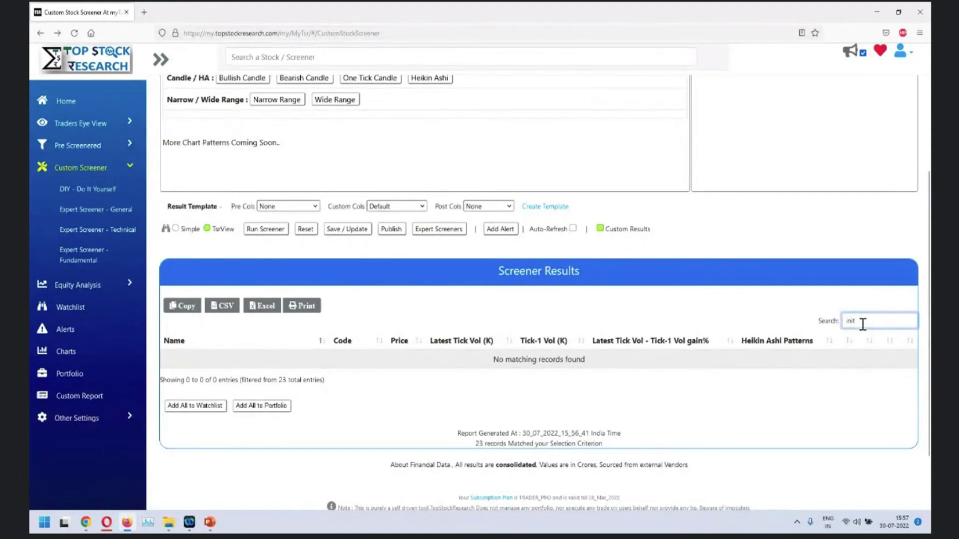
key(BackSpace)
key(BackSpace)
key(BackSpace)
key(BackSpace)
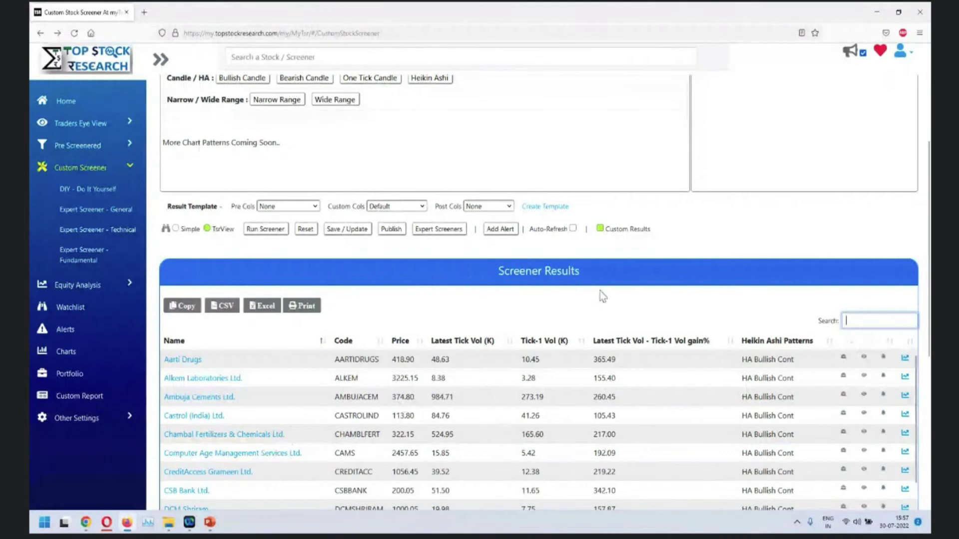
scroll(558, 309, up, 4)
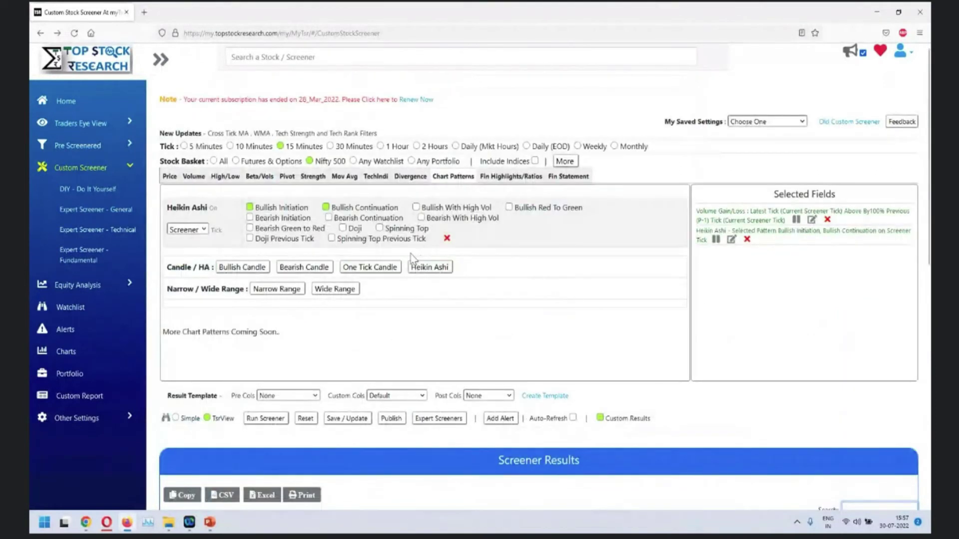
Remove the Heikin Ashi filter and check the chart-pattern slide before returning to the screener.
click(447, 239)
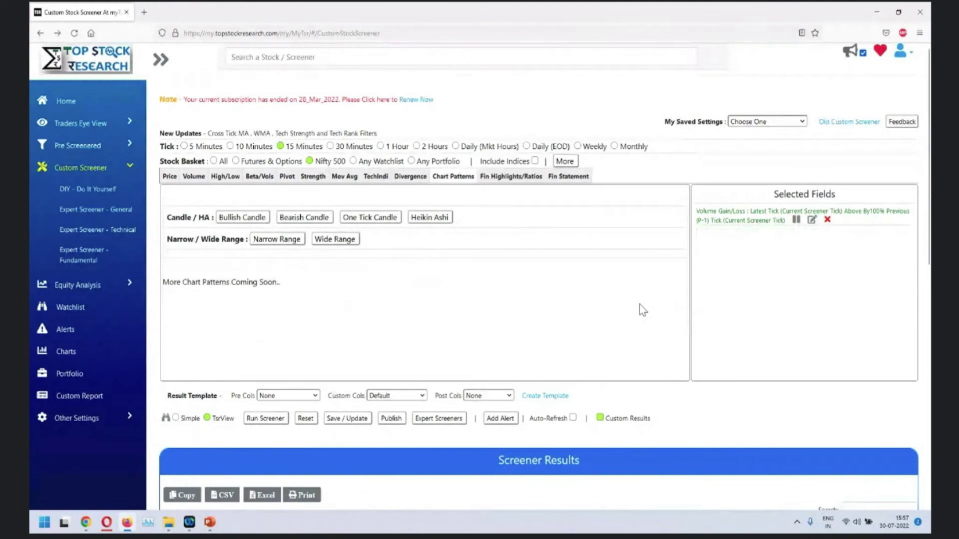
key(alt+Tab)
key(alt+Tab)
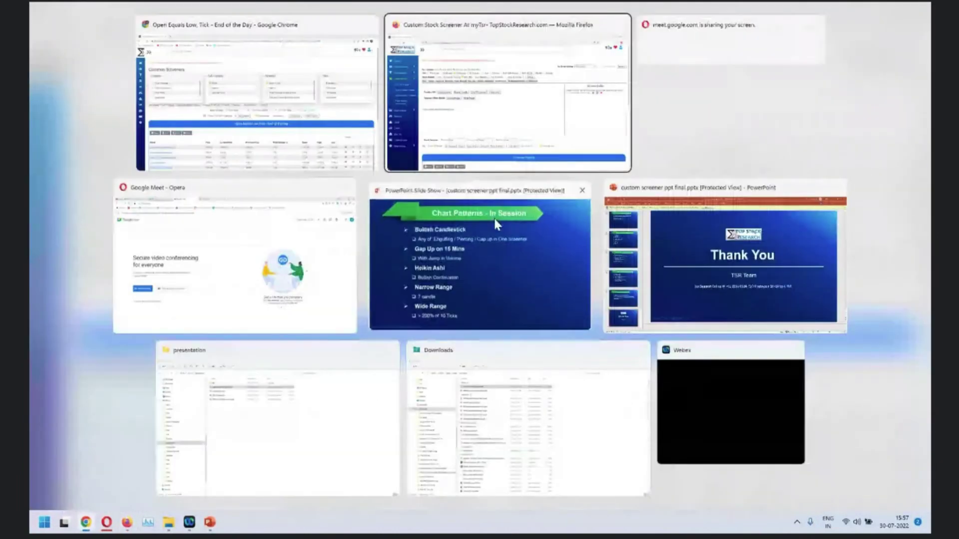
click(495, 218)
key(alt+Tab)
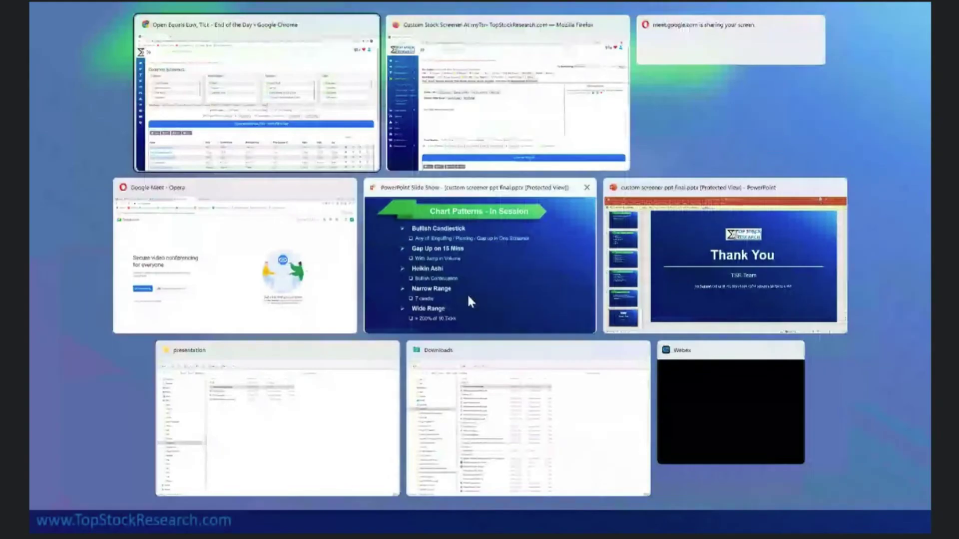
click(463, 131)
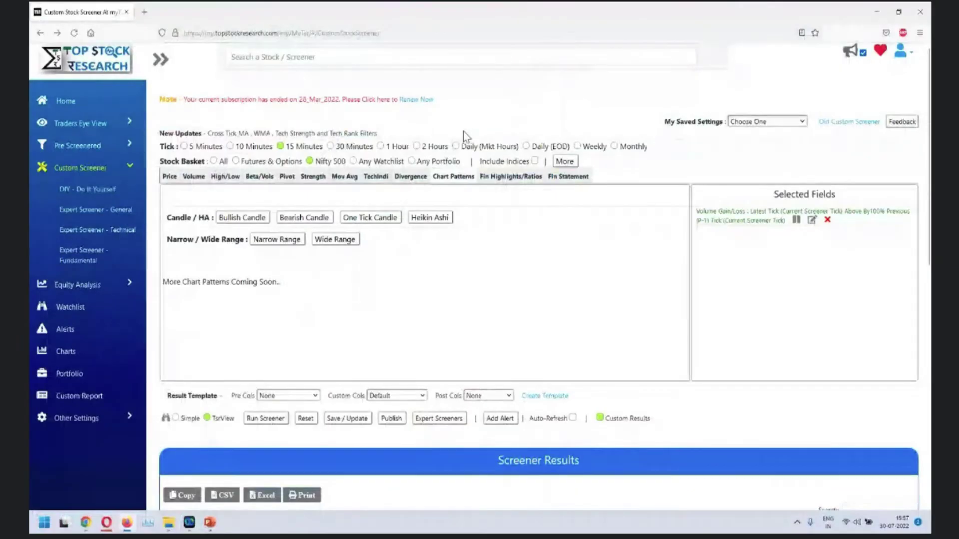
Add a Narrow Range filter set to 7 ticks and run the screener.
click(277, 240)
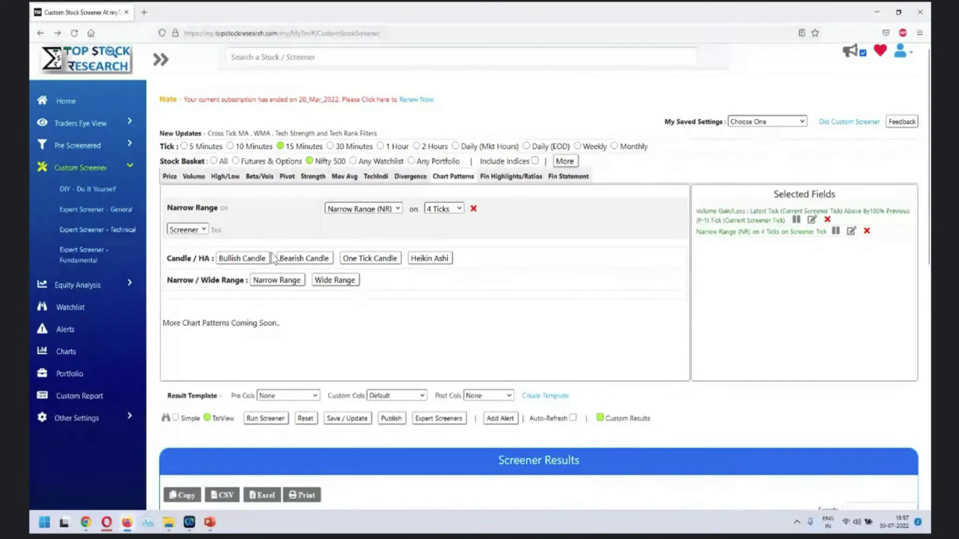
click(443, 210)
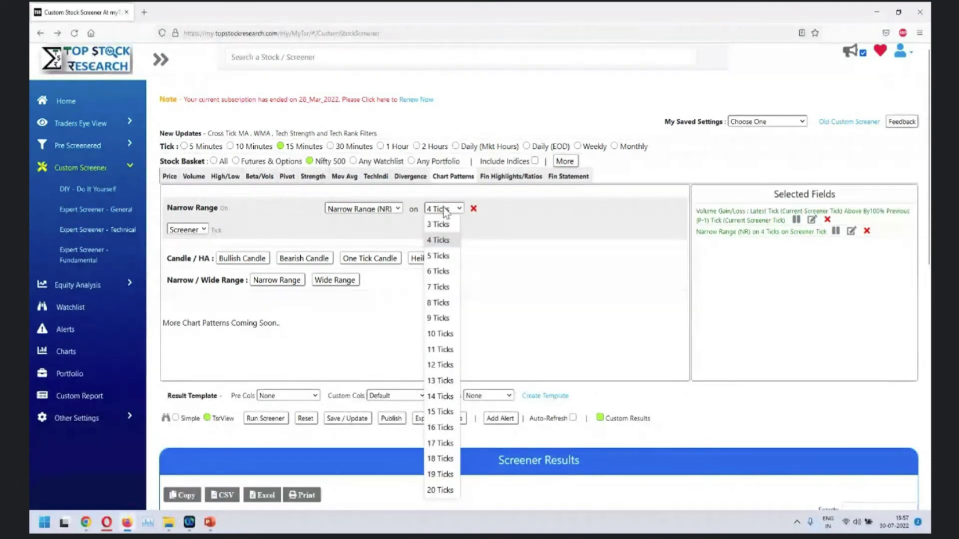
click(430, 286)
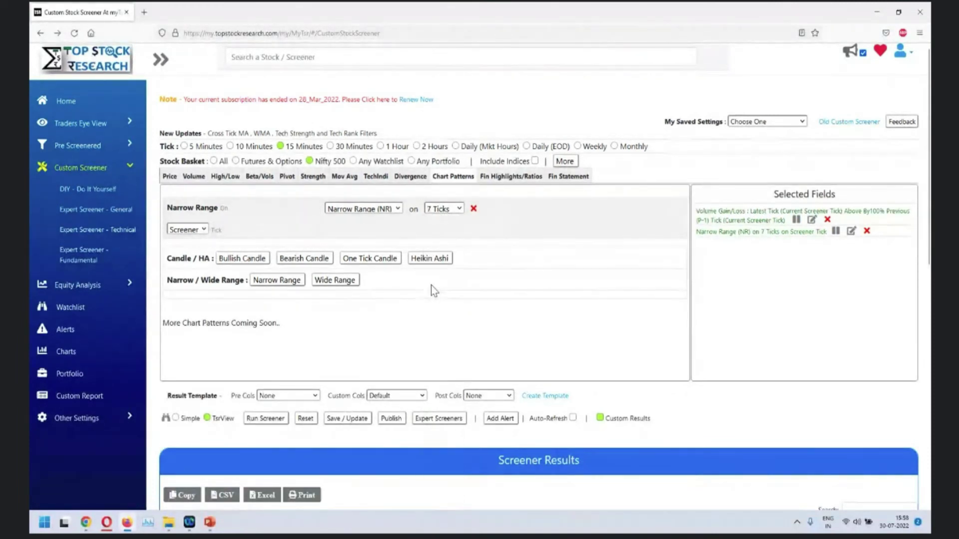
click(277, 418)
scroll(280, 417, down, 5)
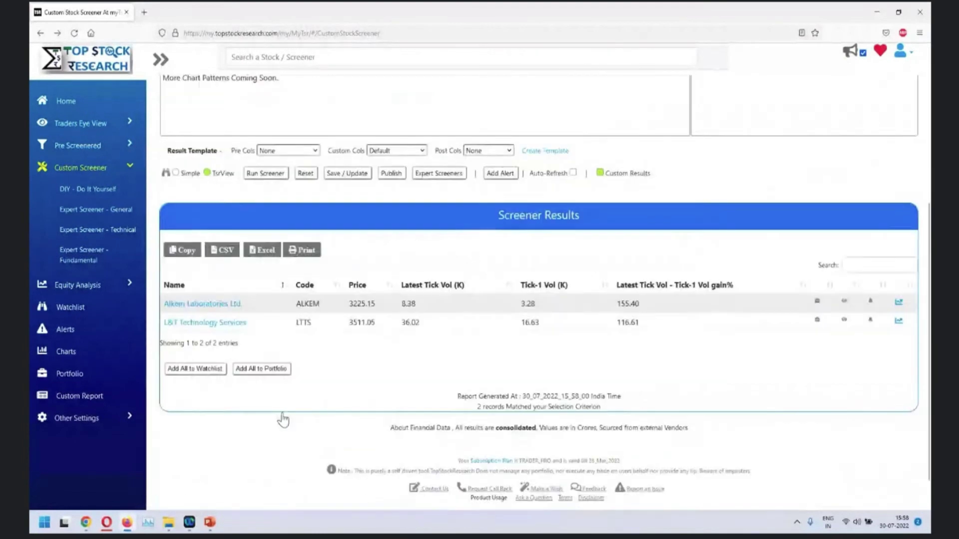
scroll(633, 308, up, 4)
Switch Narrow Range to 20 ticks and rerun, which returns no records.
click(458, 128)
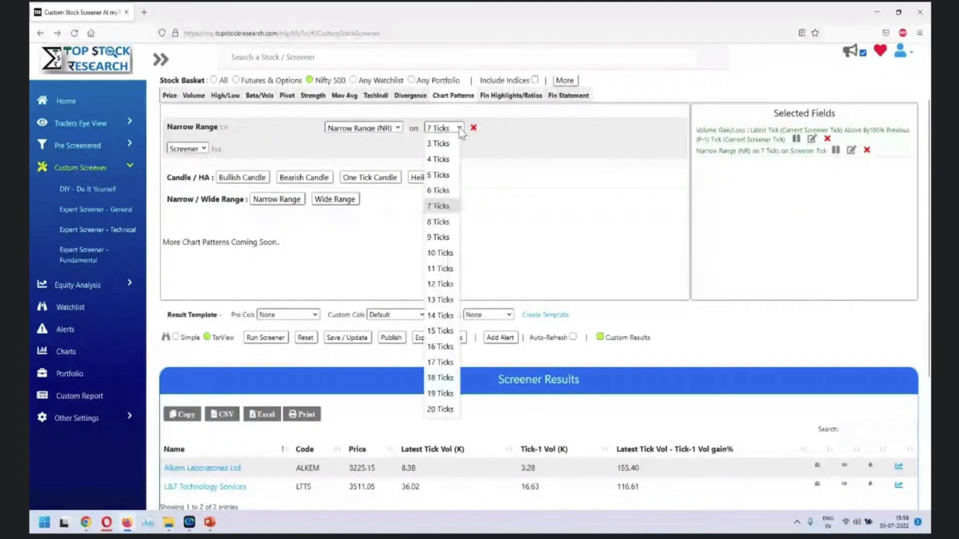
click(439, 409)
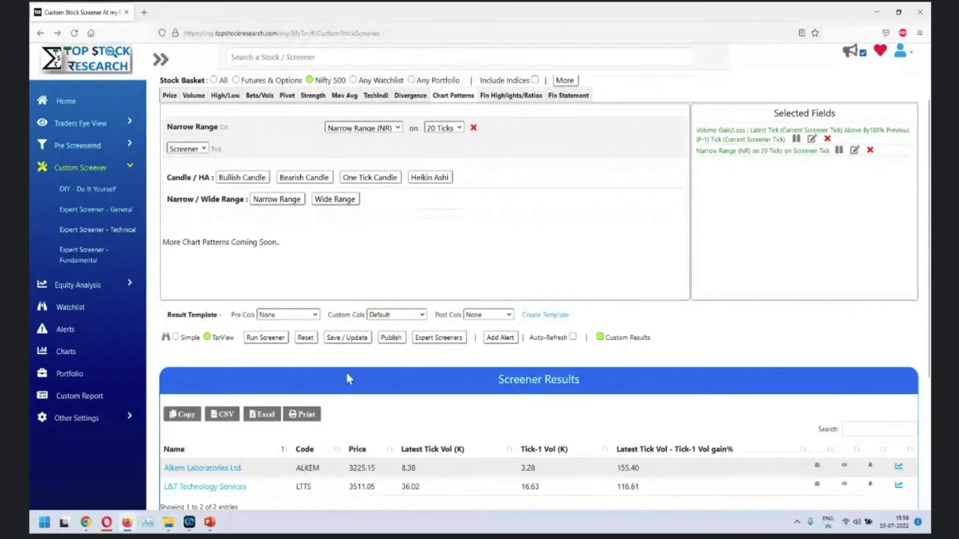
click(268, 339)
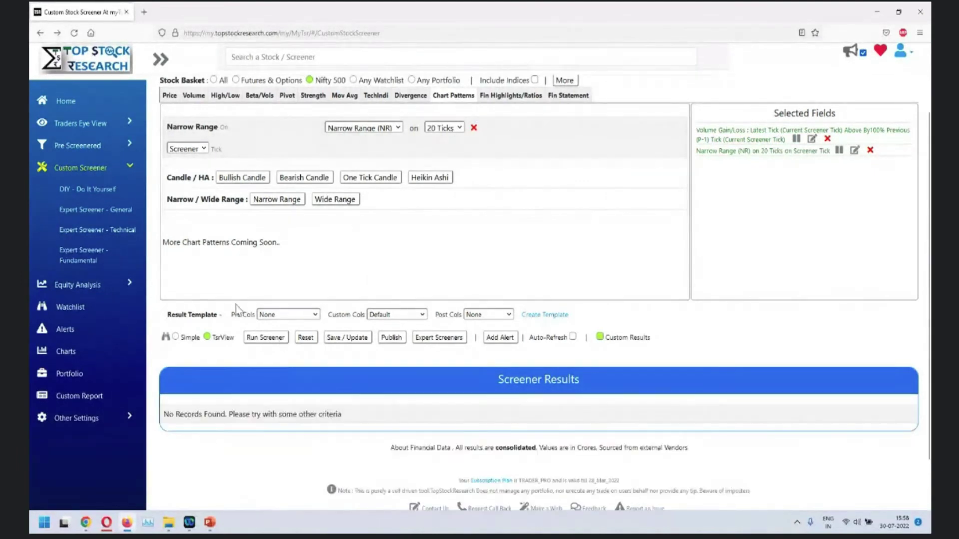
Rerun with Narrow Range at 10 ticks and open Alkem Laboratories' interactive chart.
click(457, 127)
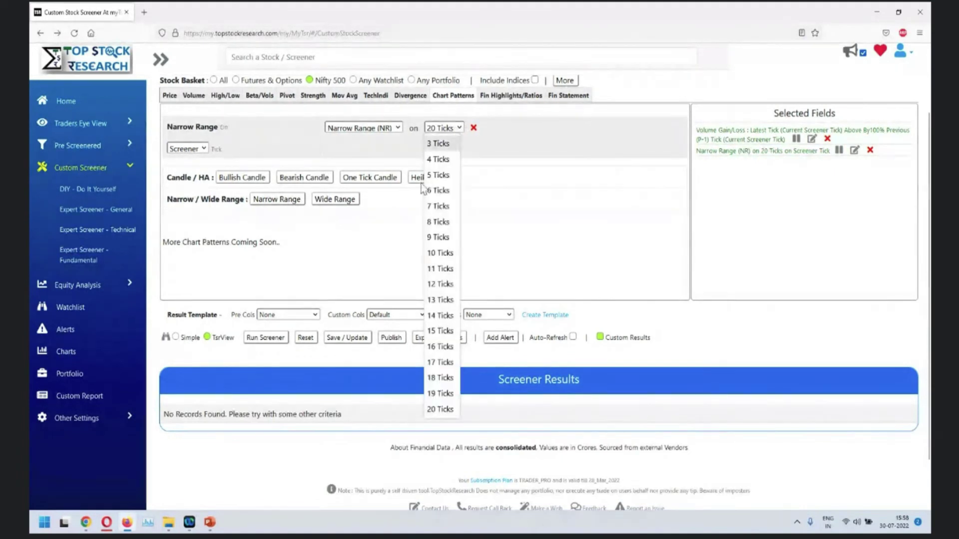
click(439, 257)
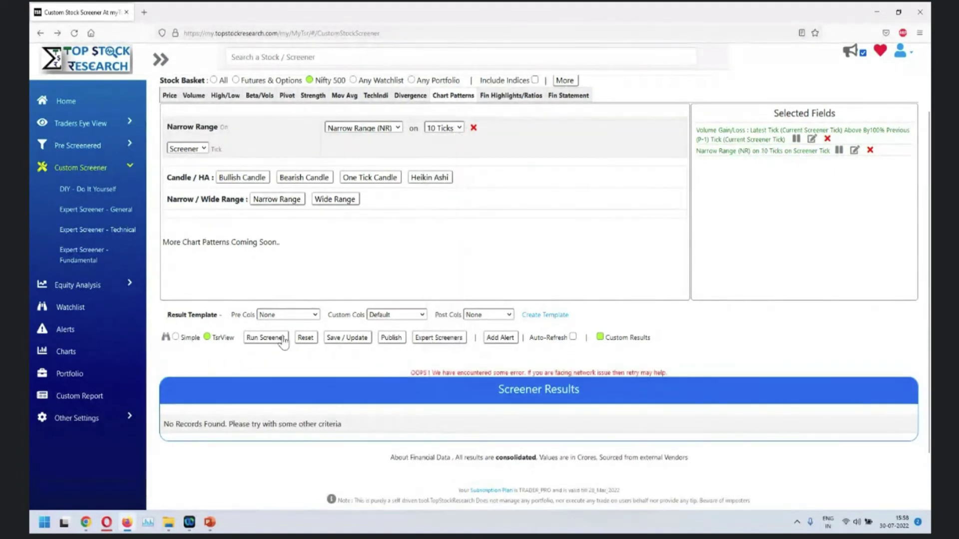
click(265, 338)
scroll(682, 358, down, 4)
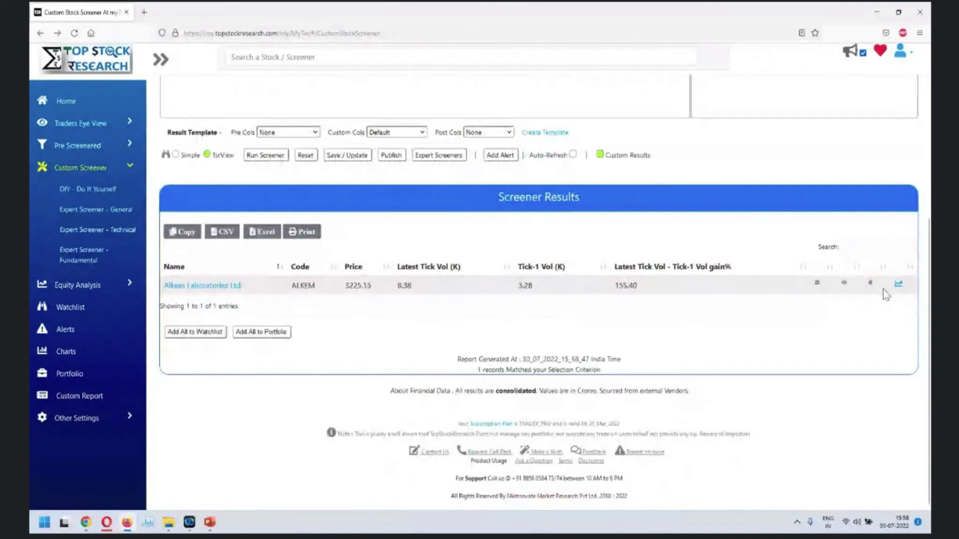
click(898, 285)
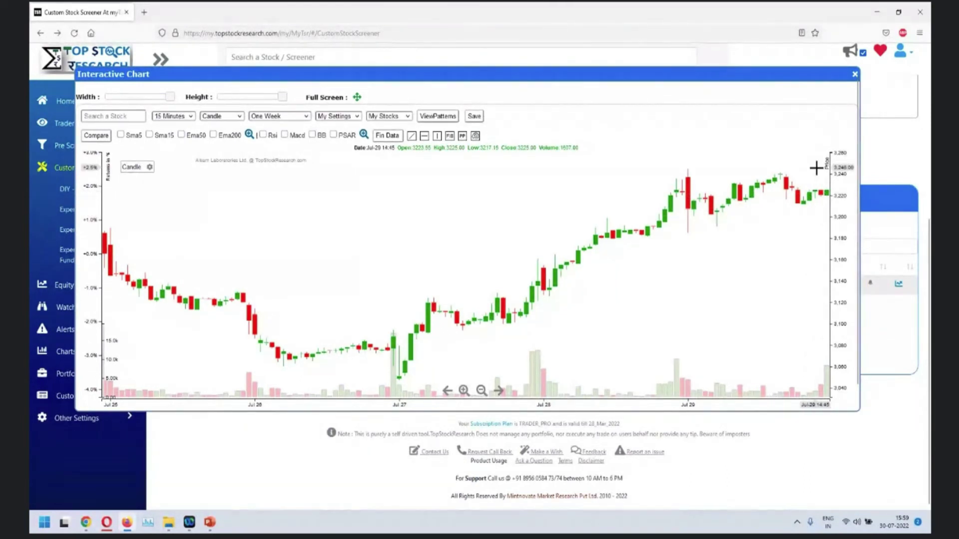
Close the Alkem chart and remove the Narrow Range filter.
key(Escape)
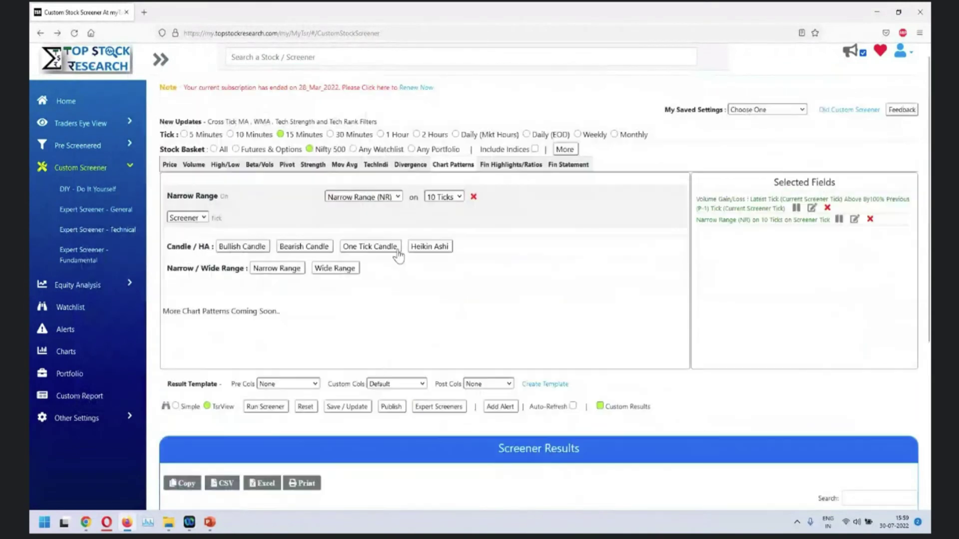
scroll(462, 317, up, 5)
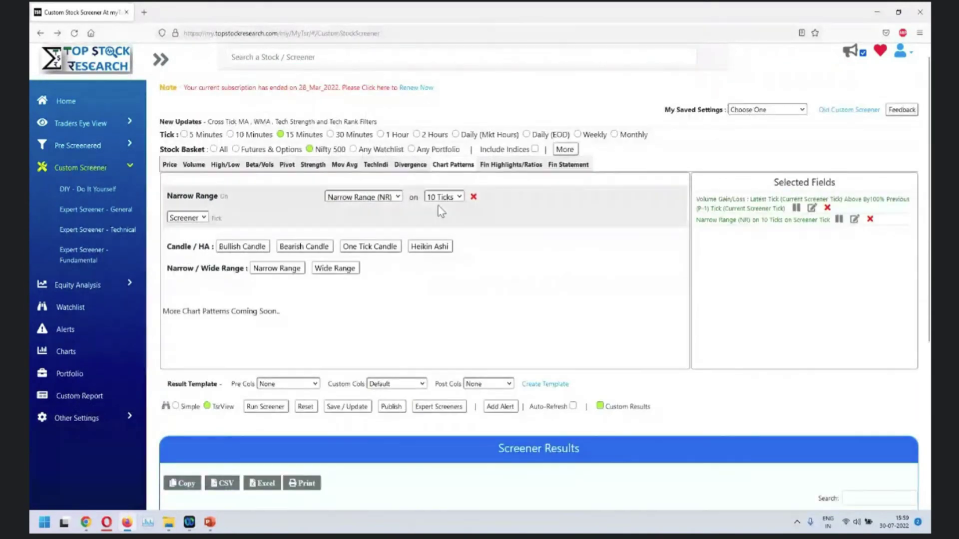
click(473, 197)
Add a Wide Range filter on 15 ticks with a 200 % WR minimum.
click(345, 231)
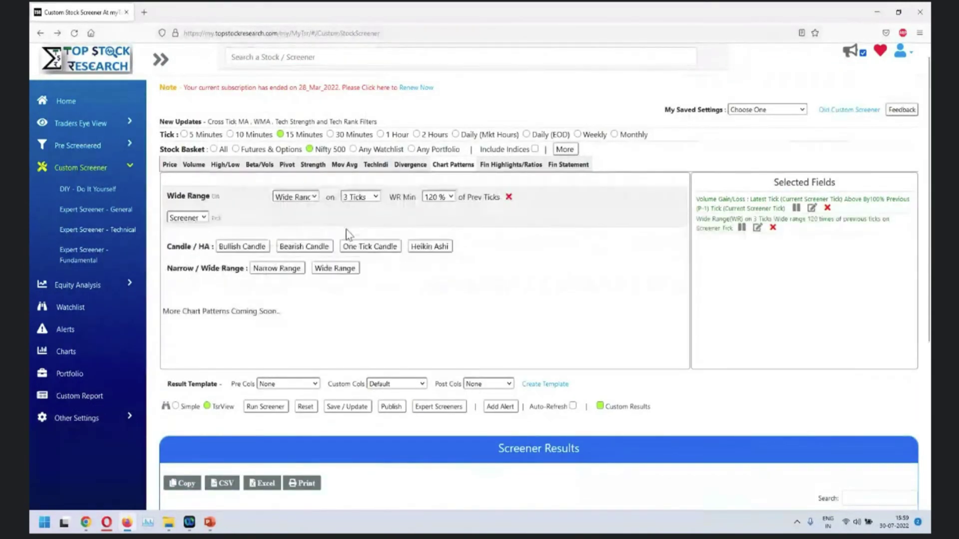
click(364, 198)
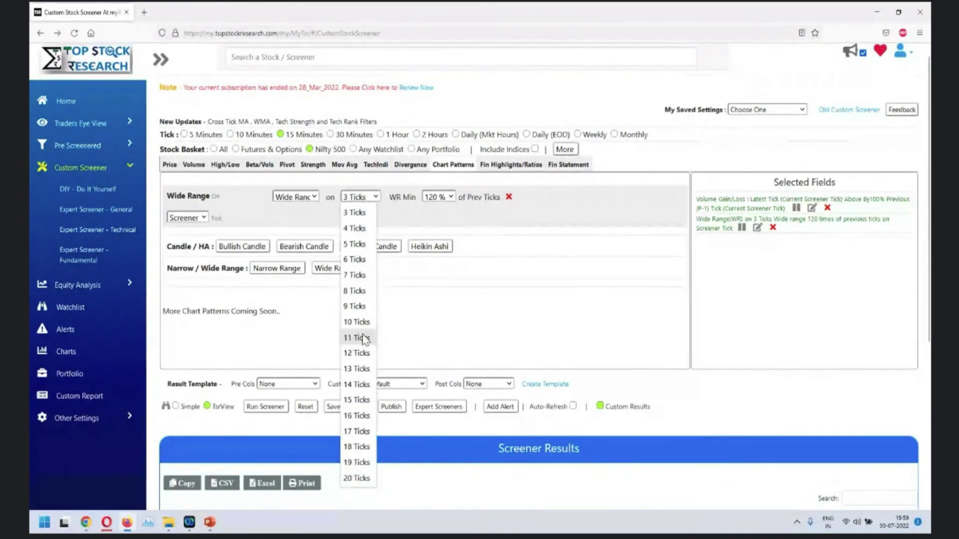
click(363, 399)
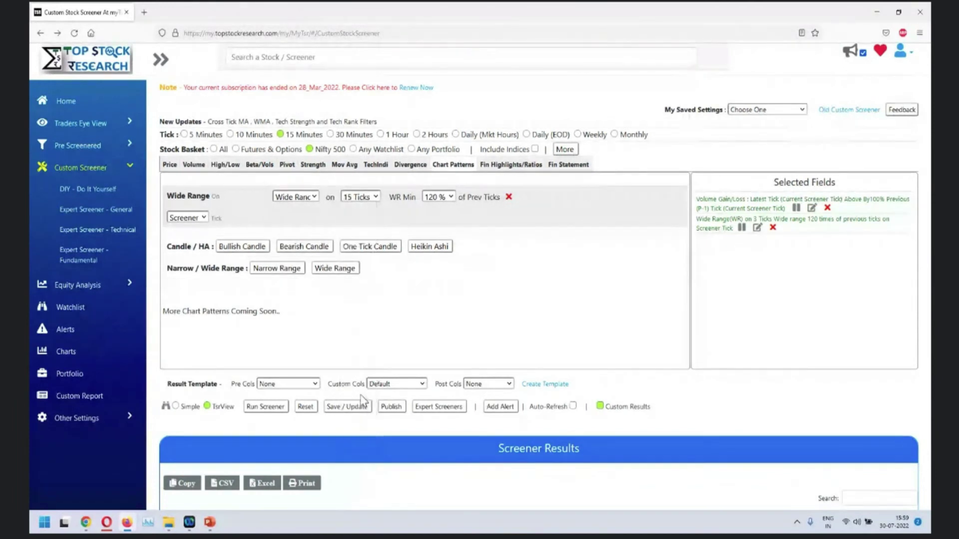
click(446, 198)
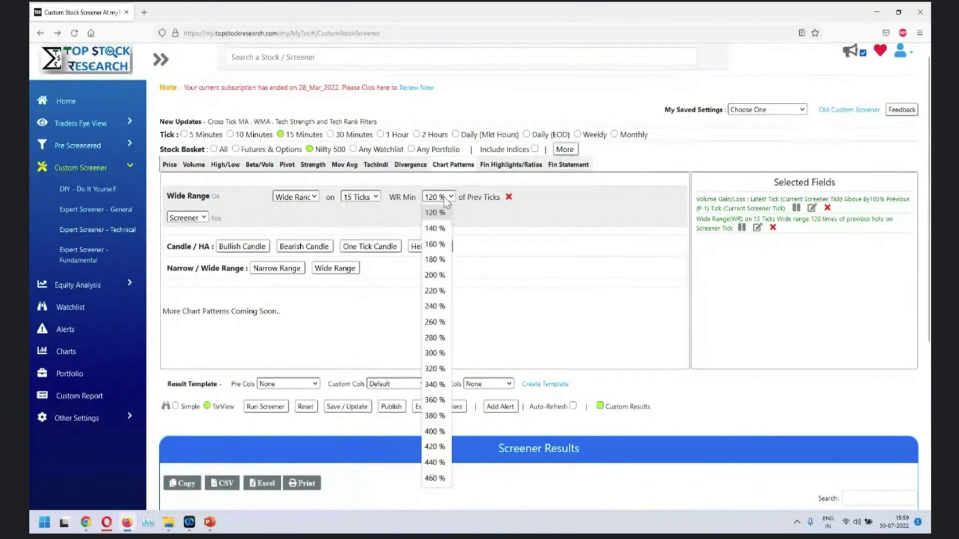
click(444, 282)
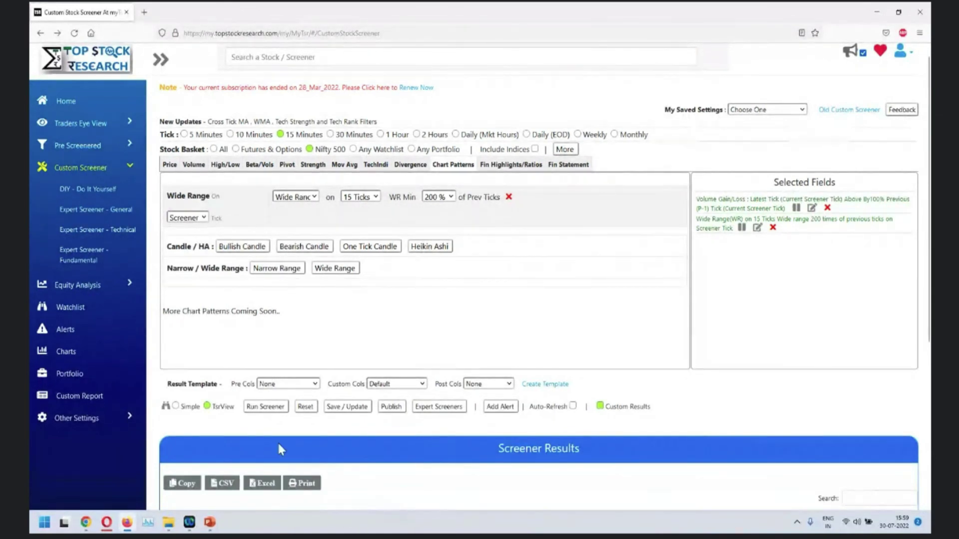
Run the screener with the Wide Range filter, listing 14 stocks.
click(281, 409)
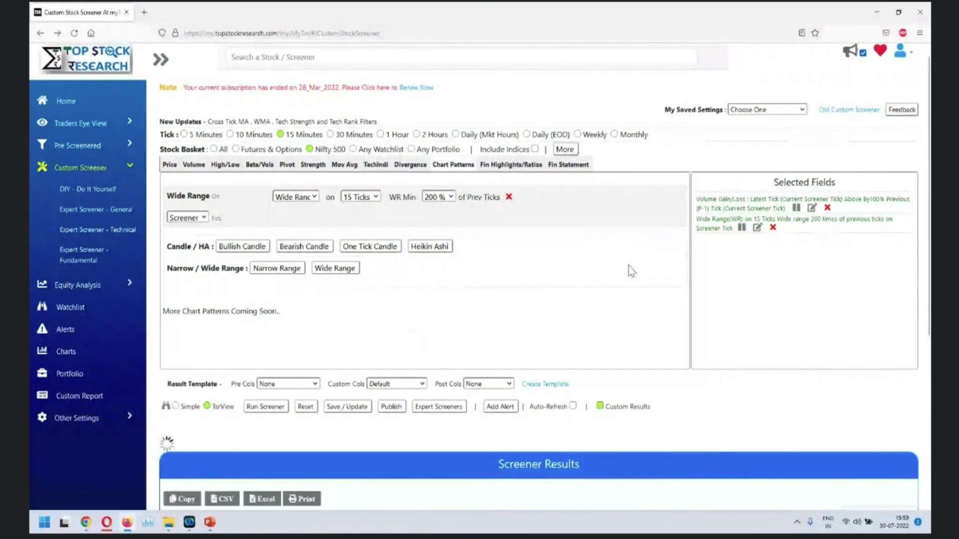
scroll(659, 247, up, 2)
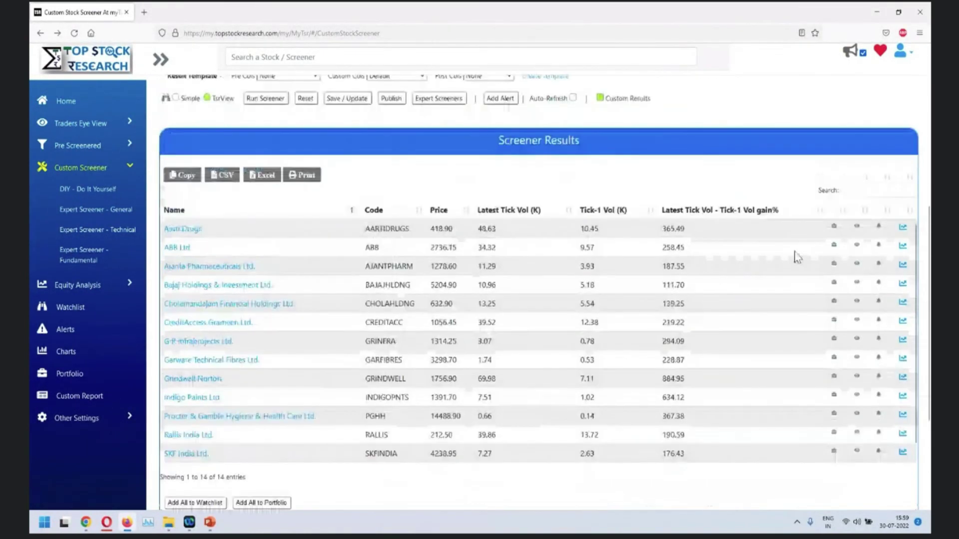
scroll(712, 271, up, 5)
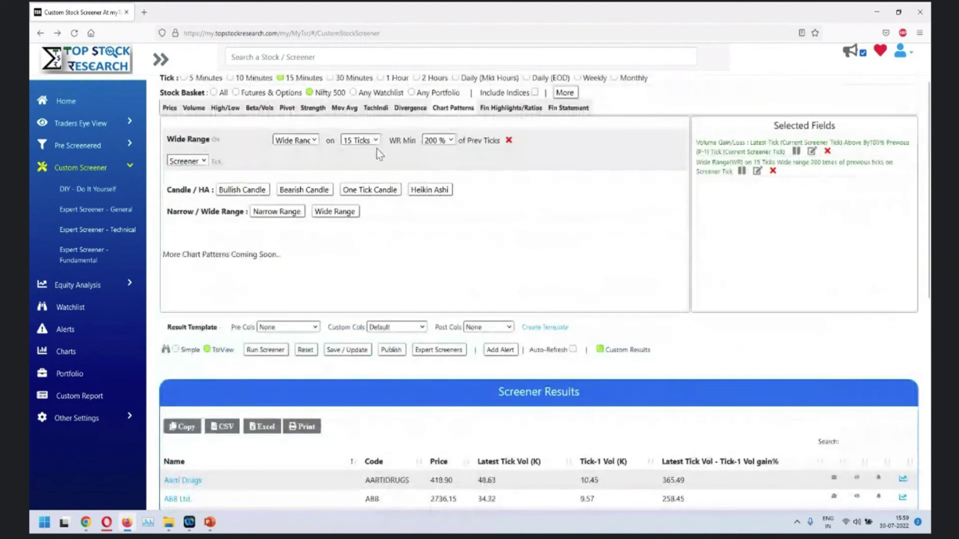
scroll(771, 276, down, 3)
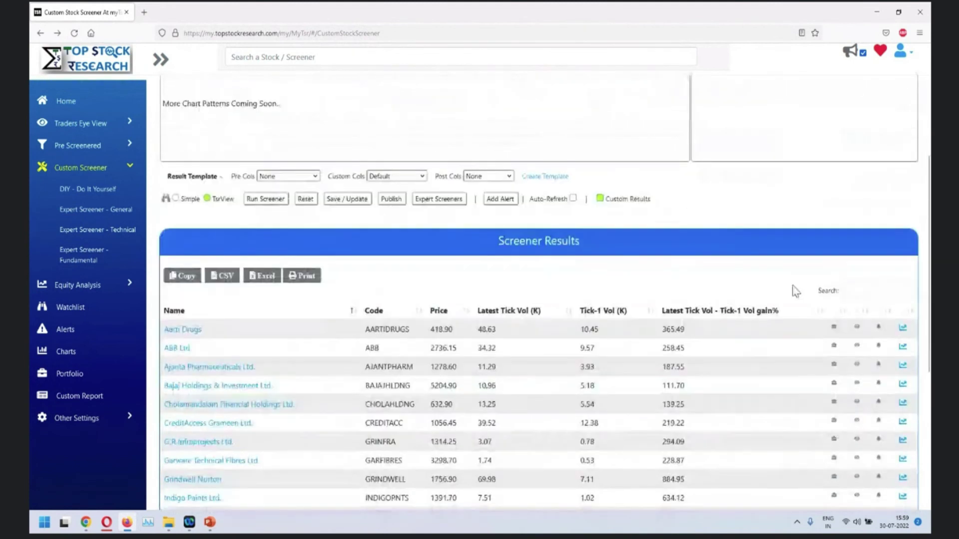
Open Aarti Drugs' chart and page through the results to G R Infraprojects.
click(904, 330)
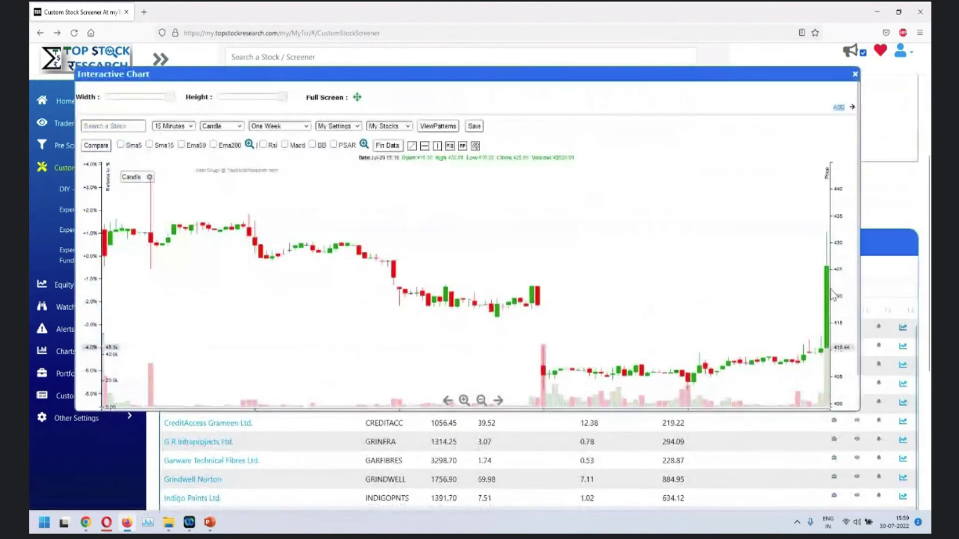
click(849, 107)
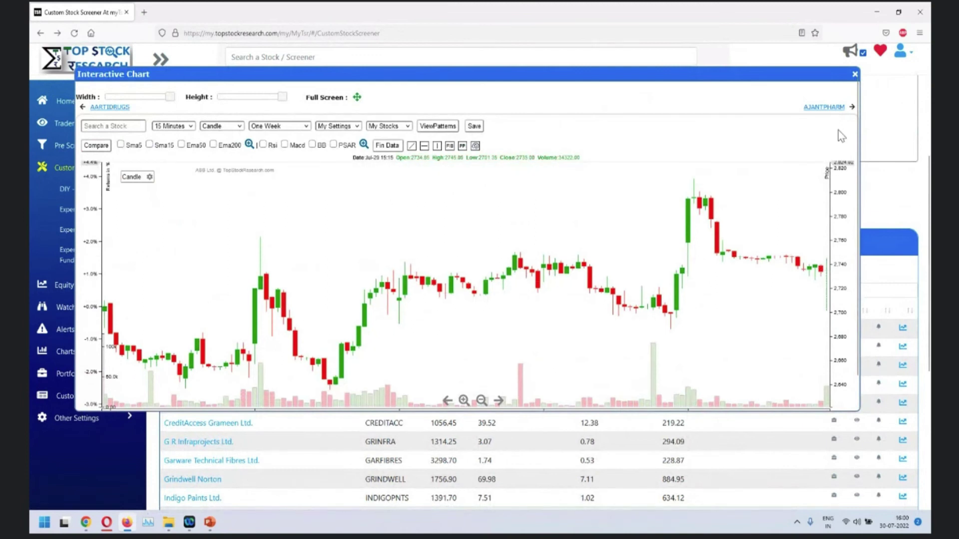
click(833, 108)
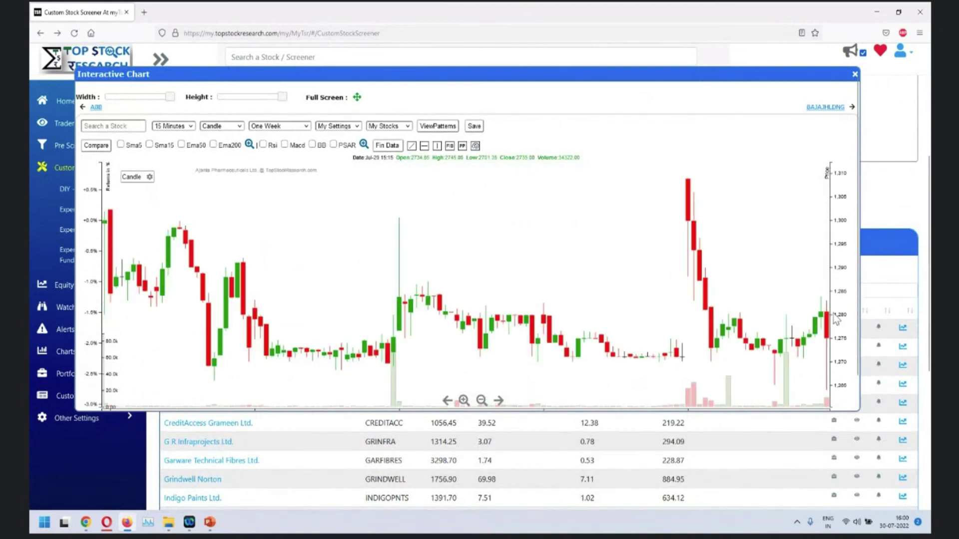
scroll(833, 320, up, 1)
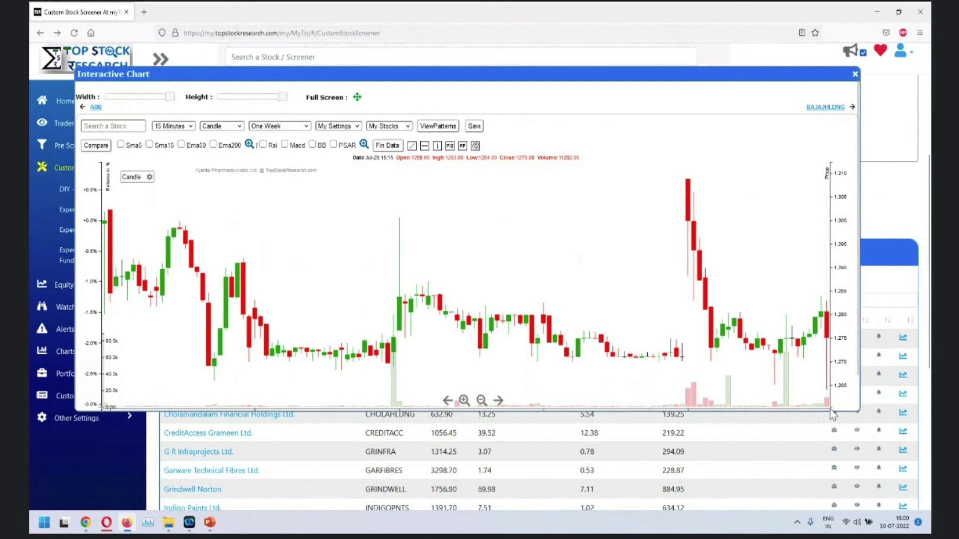
click(835, 108)
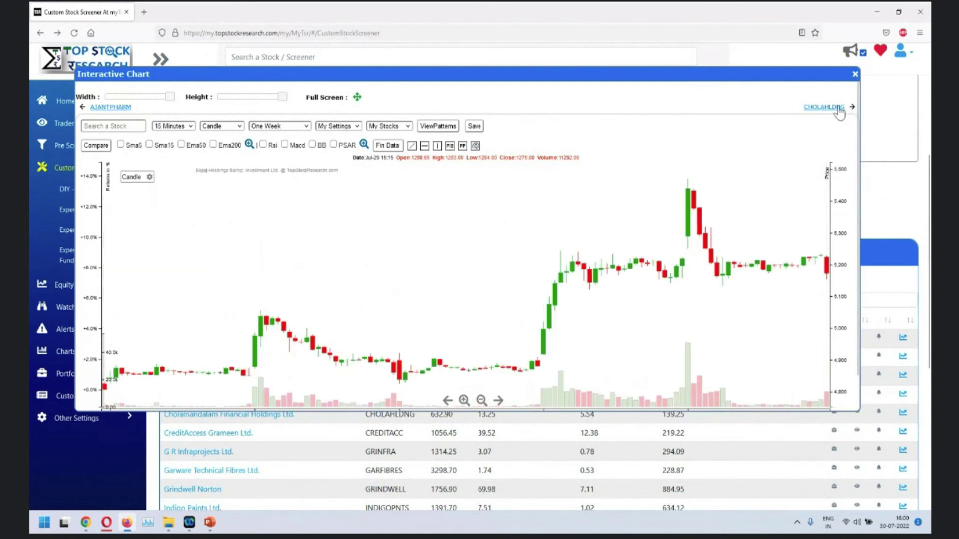
click(839, 108)
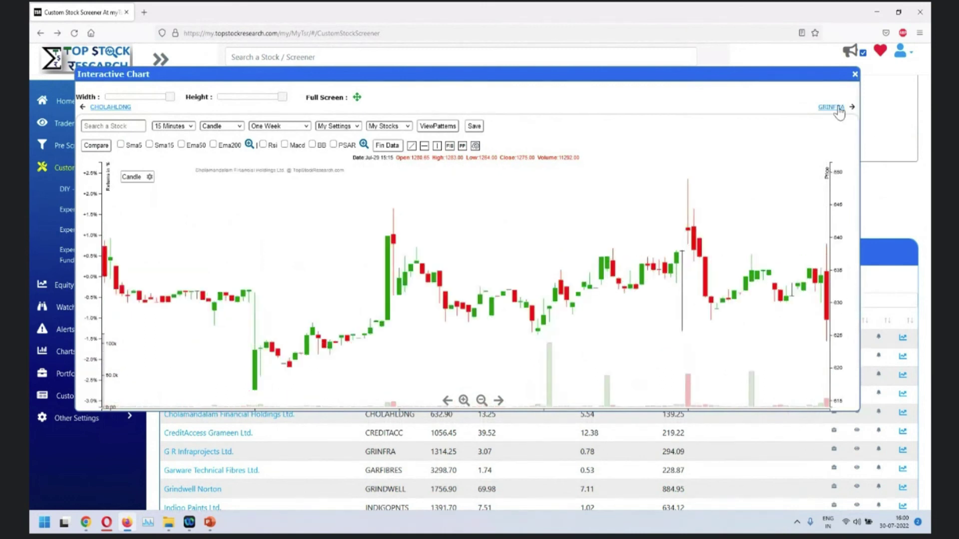
click(838, 108)
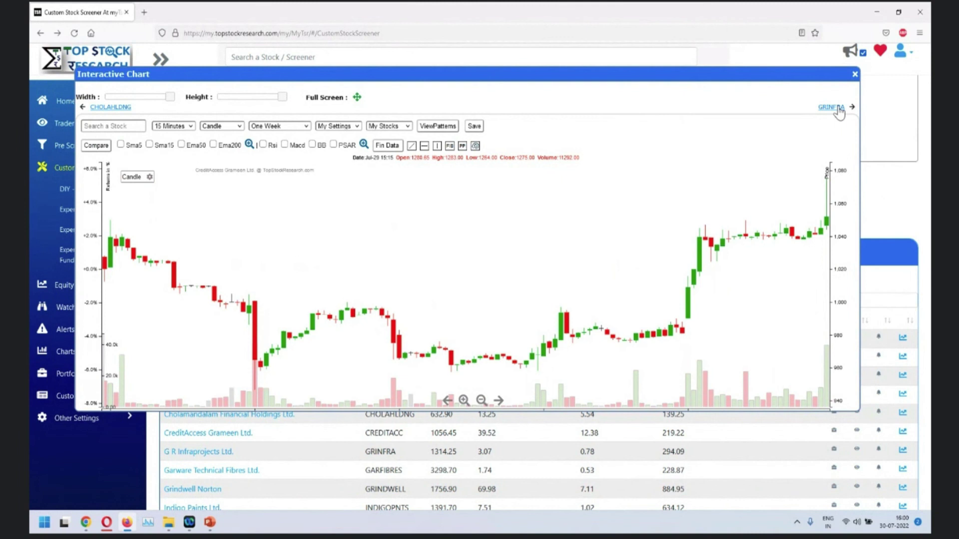
click(839, 110)
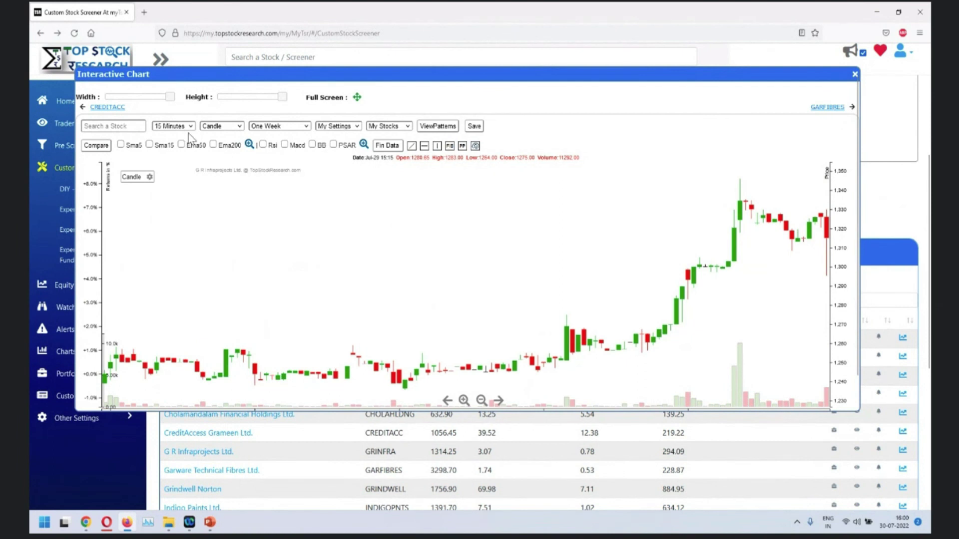
Overlay Bollinger bands on the G R Infraprojects chart, then close it.
click(312, 144)
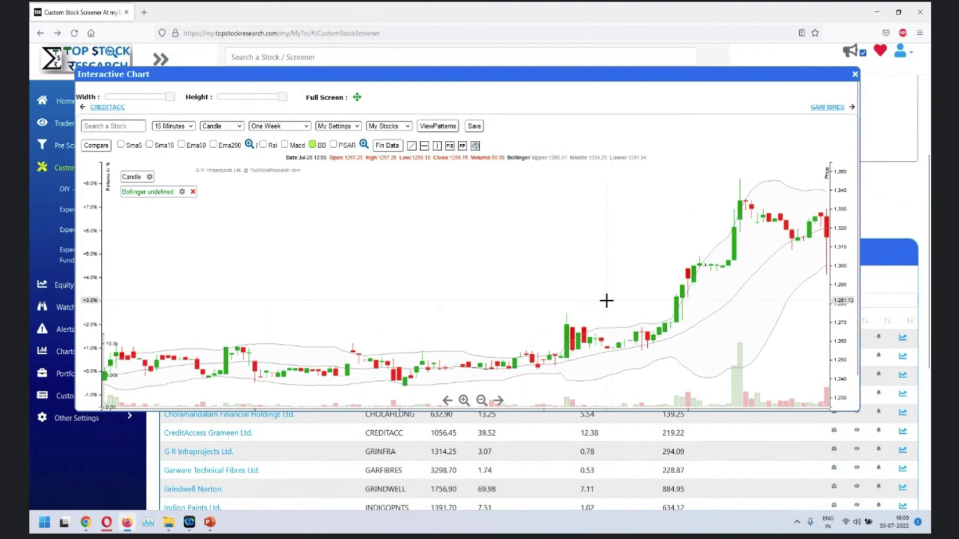
key(Escape)
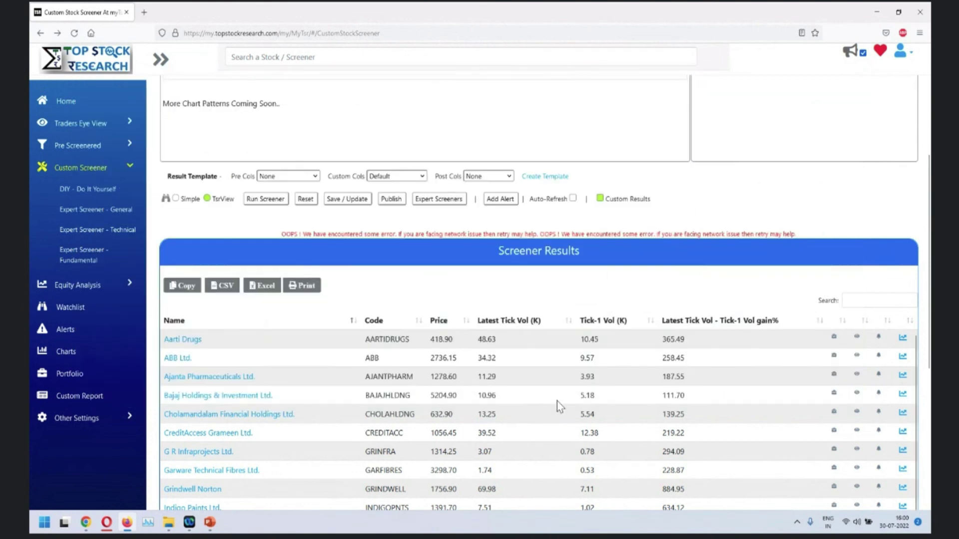